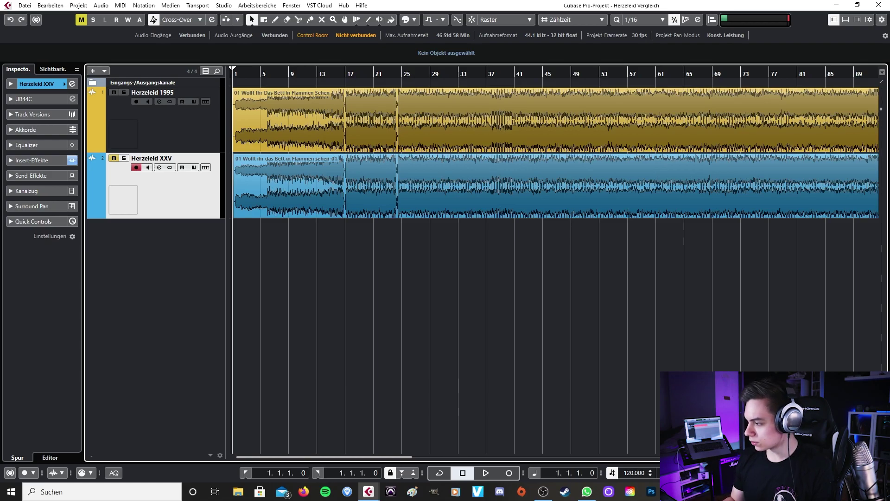
Examine the insert effects on the Herzeleid 1995 and Herzeleid XXV channels in the enlarged MixConsole, and close it.
key(F3)
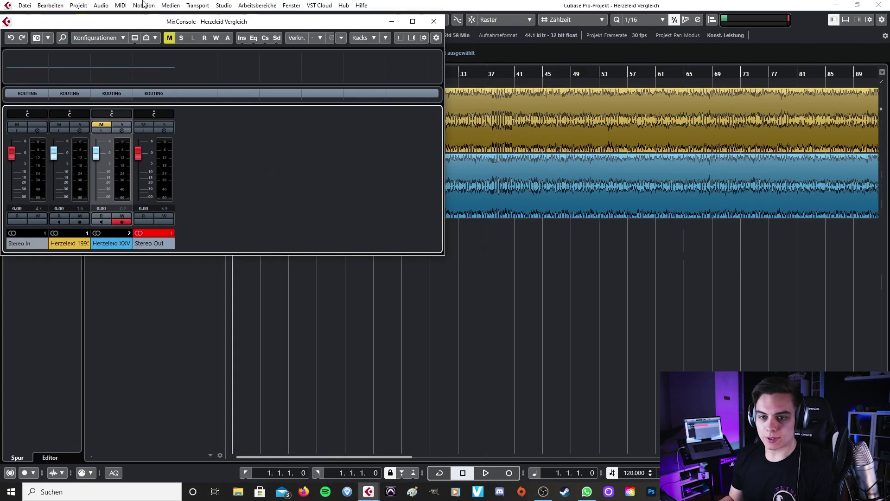
double_click(173, 21)
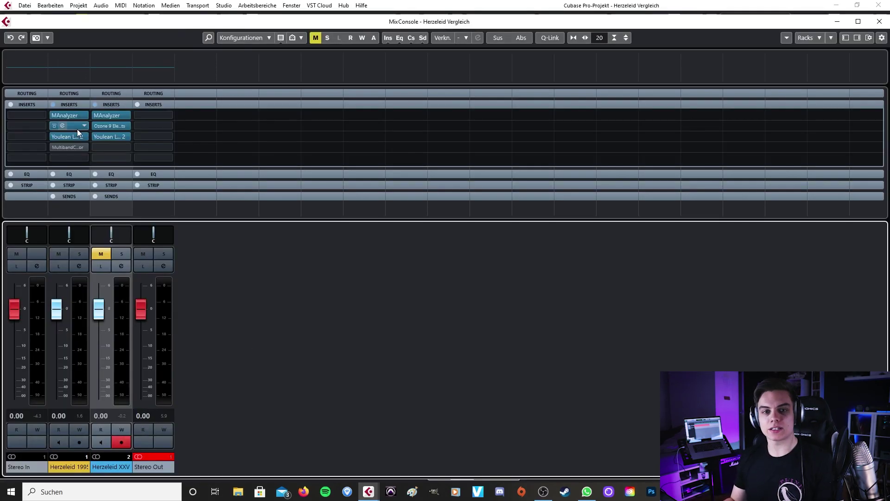
mouse_move(74, 125)
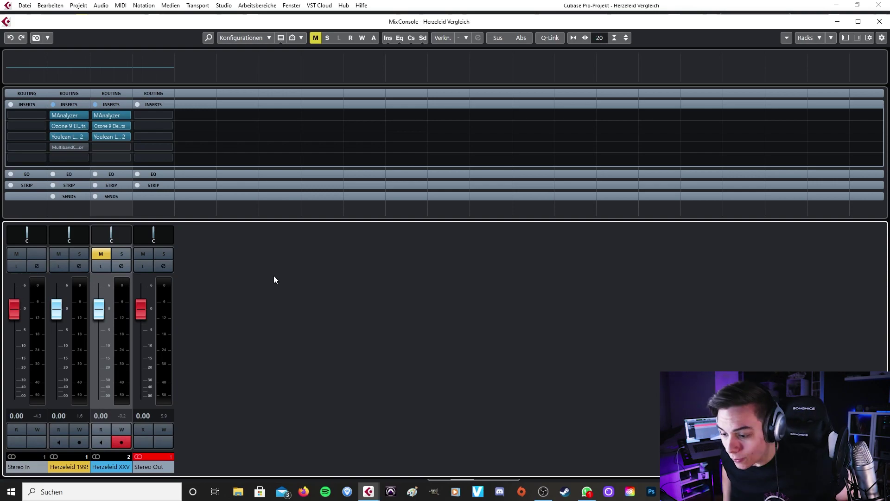
key(F3)
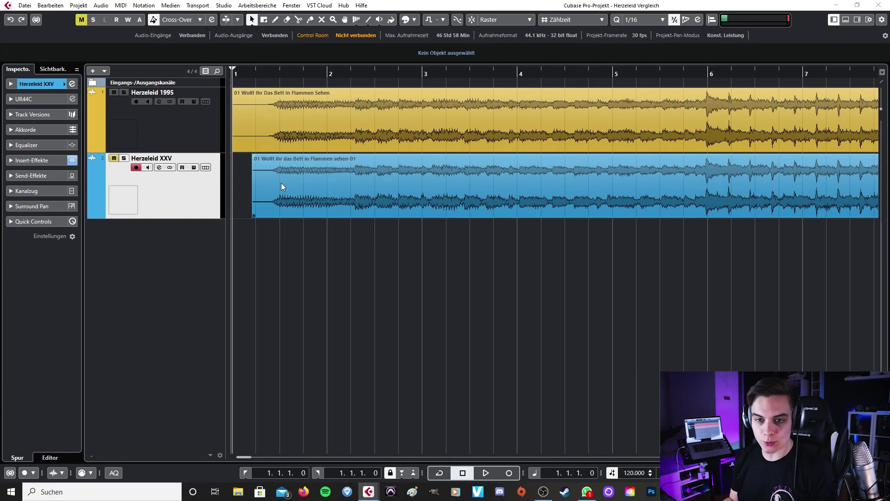
Compare where the opening song begins on the Herzeleid 1995 and Herzeleid XXV tracks, keeping Herzeleid XXV selected.
click(192, 138)
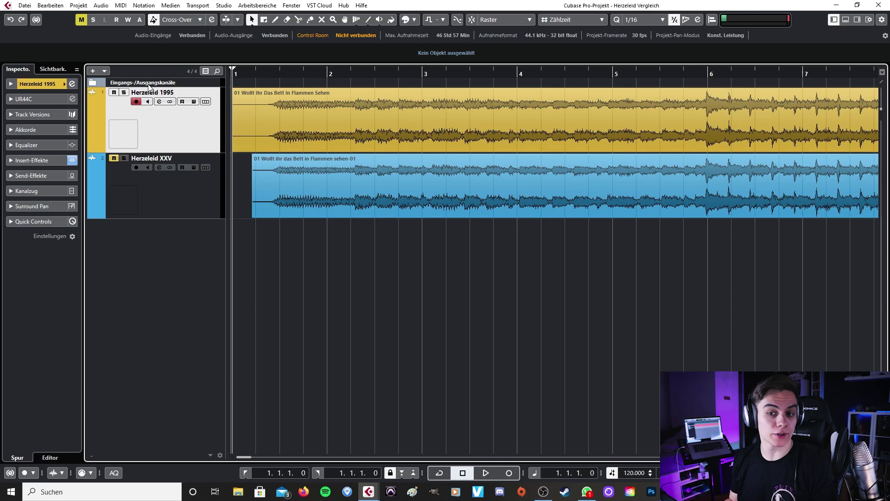
click(161, 207)
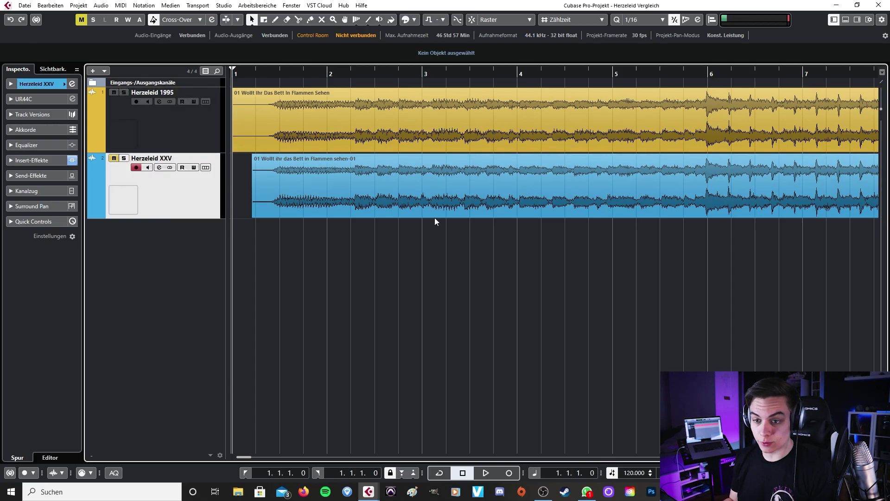
scroll(336, 188, up, 3)
scroll(335, 189, left, 5)
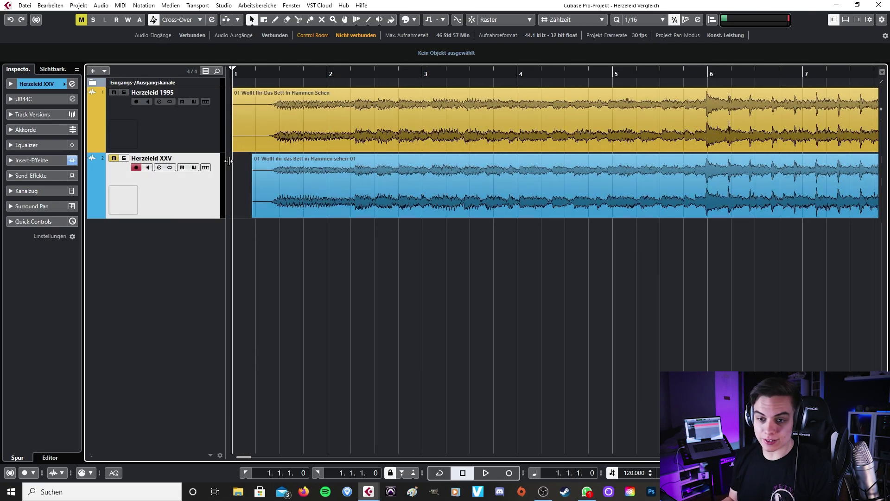
scroll(243, 161, up, 2)
scroll(243, 160, up, 2)
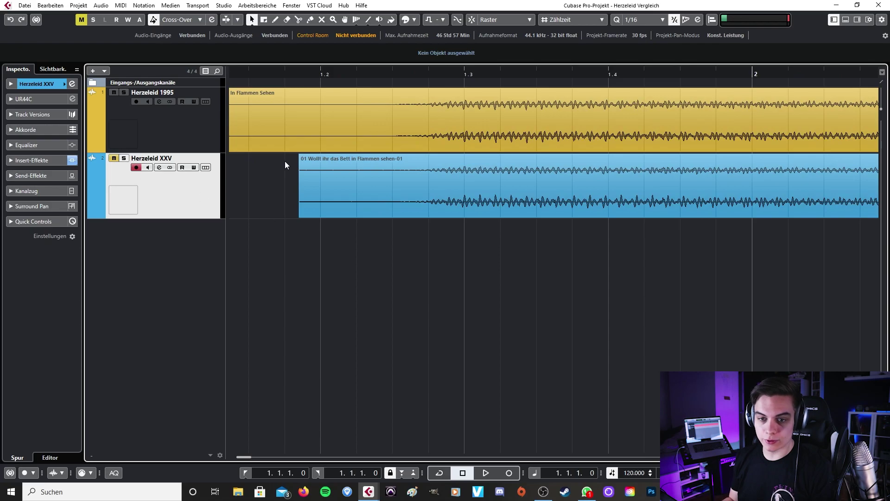
scroll(313, 179, up, 1)
scroll(308, 179, down, 2)
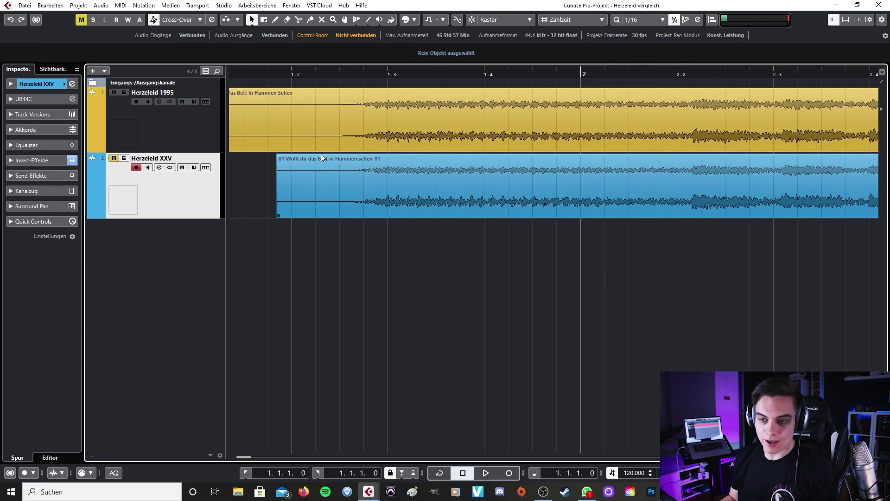
scroll(296, 166, down, 10)
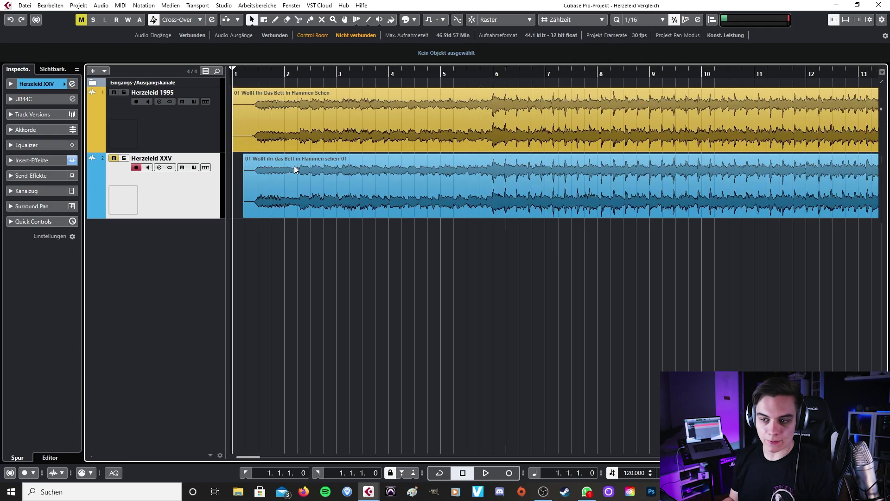
Compare the transition into Seemann around bar 159 on both tracks.
scroll(644, 163, up, 3)
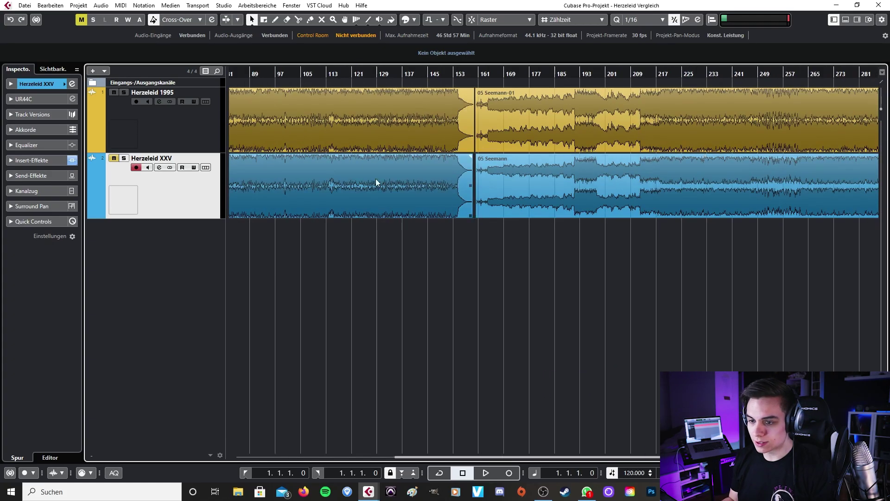
scroll(403, 179, up, 4)
scroll(562, 161, down, 5)
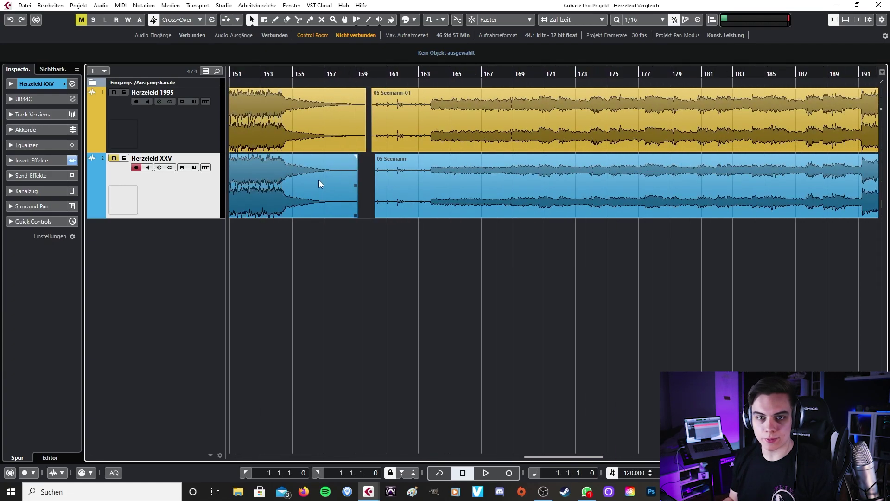
scroll(320, 180, left, 10)
scroll(299, 168, left, 10)
Examine both waveforms of the opening song at close range around beat 1.3.
scroll(246, 177, up, 6)
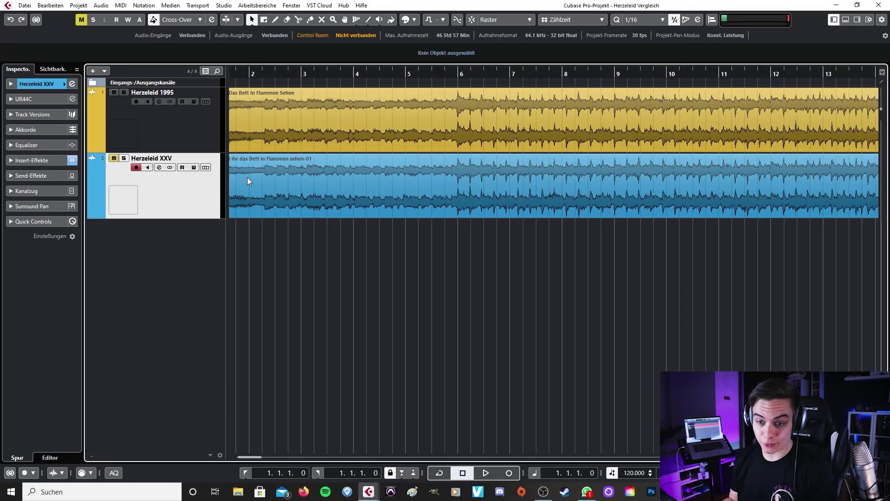
scroll(247, 177, up, 4)
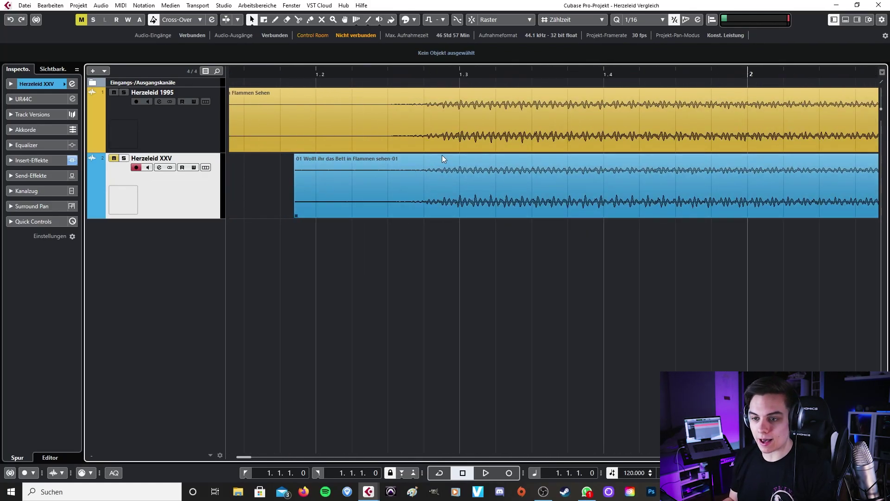
scroll(442, 155, up, 5)
scroll(463, 248, up, 3)
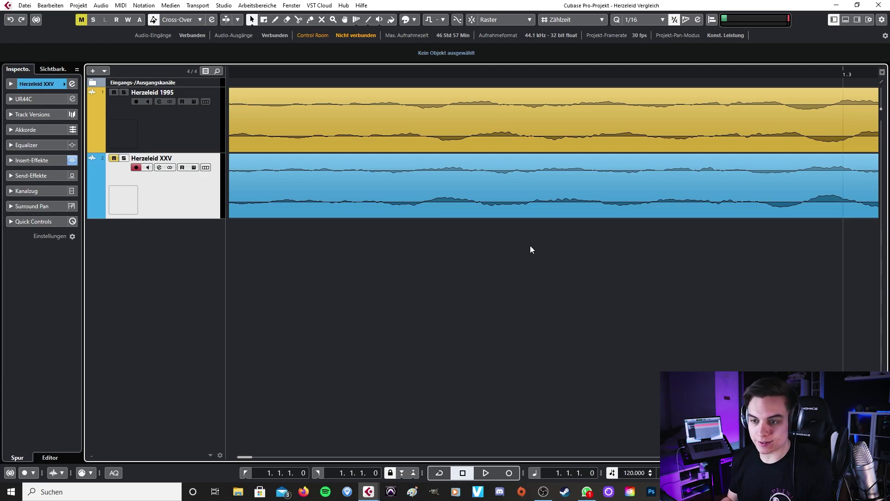
key(g)
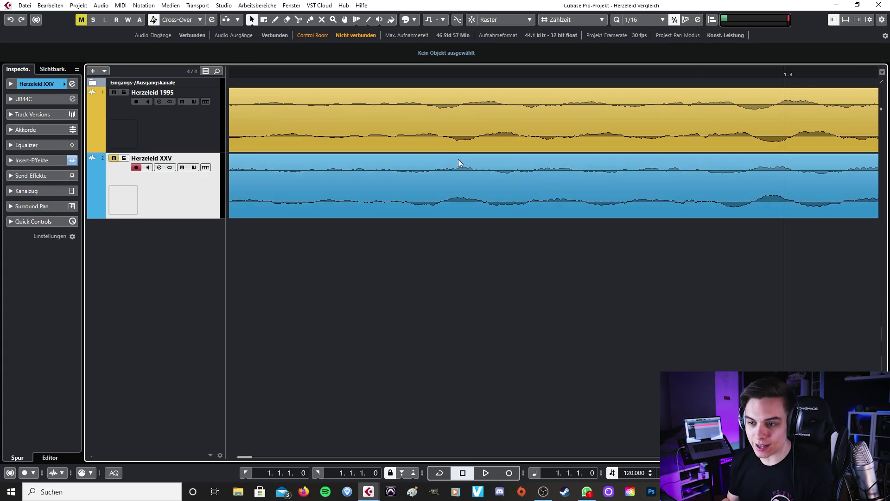
key(g)
key(g)
key(g)
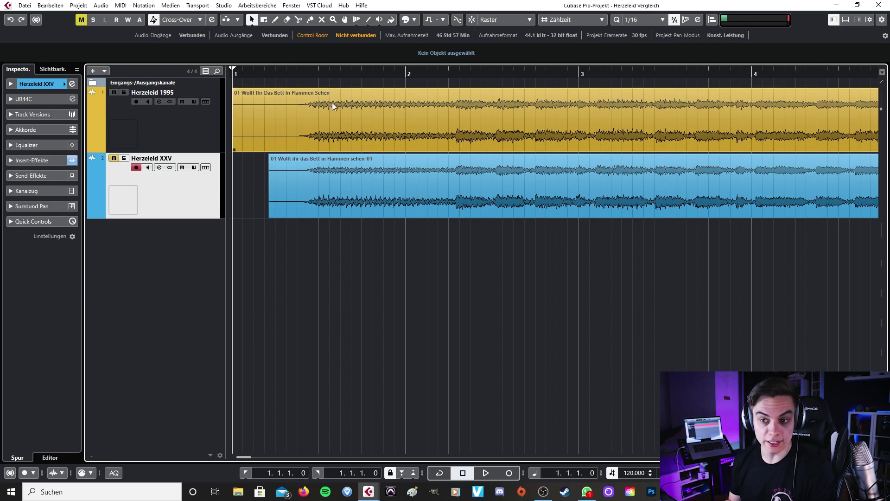
scroll(312, 111, up, 5)
scroll(328, 116, down, 4)
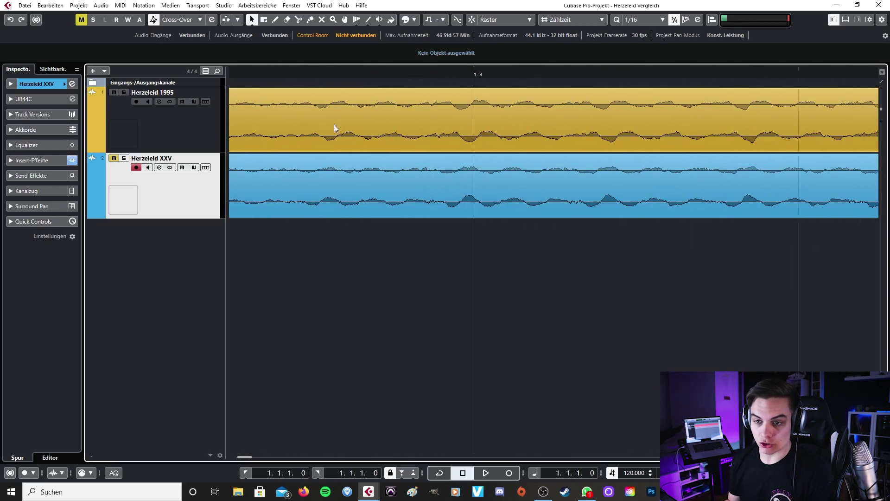
scroll(317, 117, down, 3)
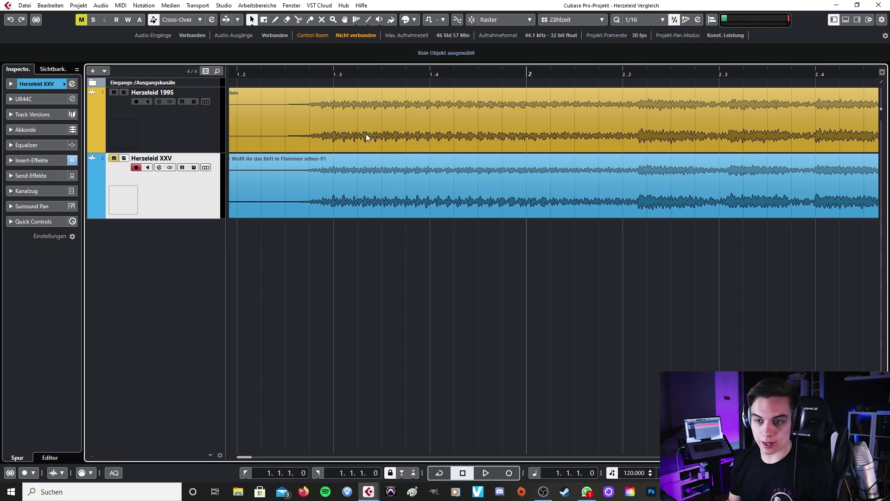
Compare the upward and downward direction of individual wave peaks between the 1995 and XXV versions near beat 1.3.
scroll(345, 129, up, 5)
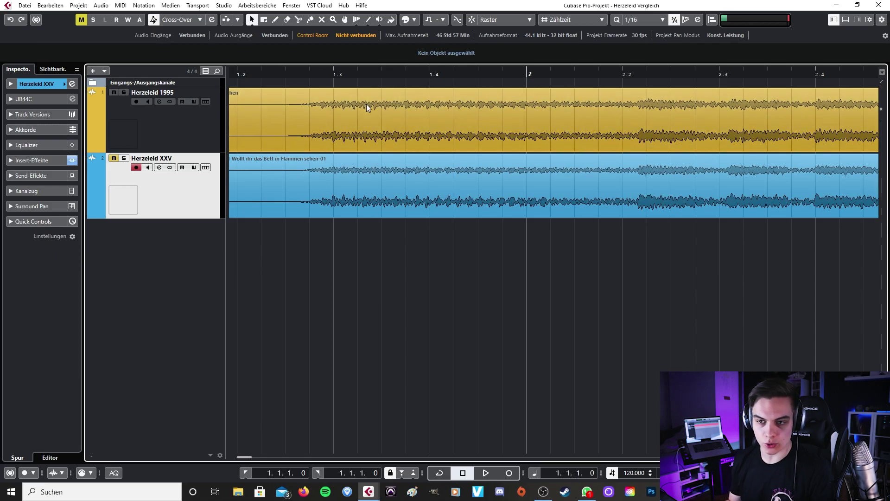
scroll(394, 121, down, 5)
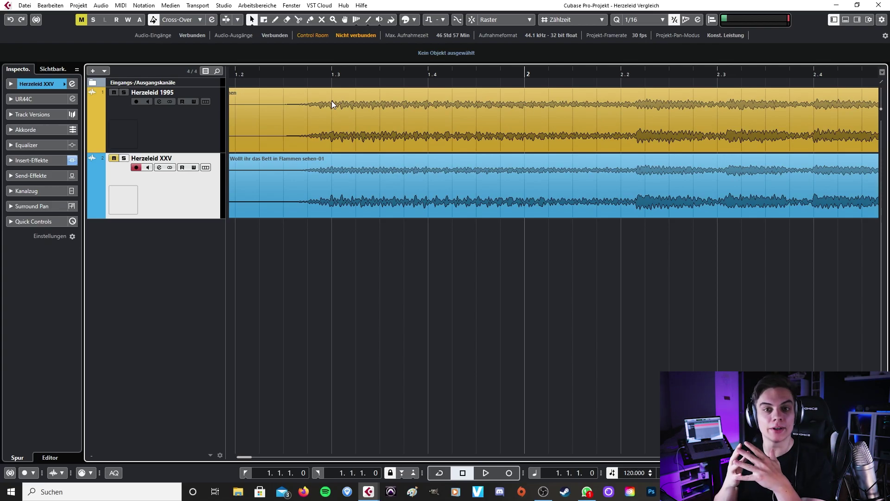
ctrl+scroll(332, 101, up, 4)
ctrl+scroll(332, 101, down, 3)
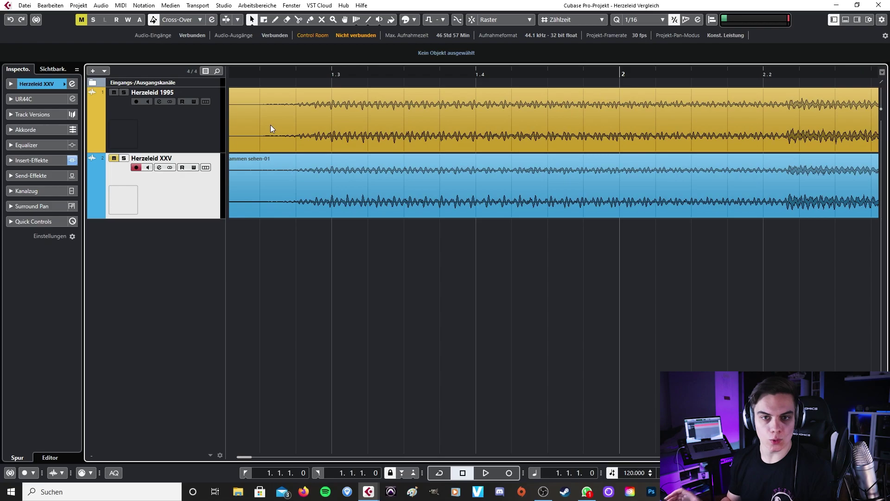
ctrl+scroll(271, 124, up, 3)
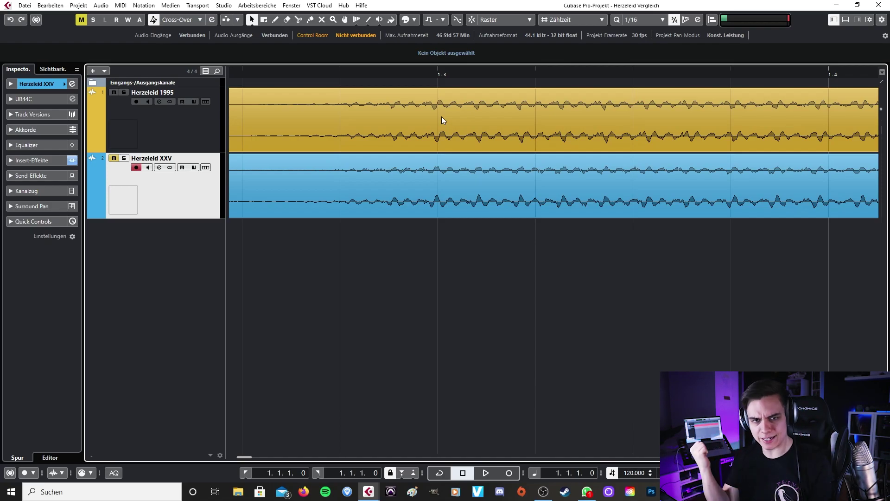
scroll(442, 116, up, 6)
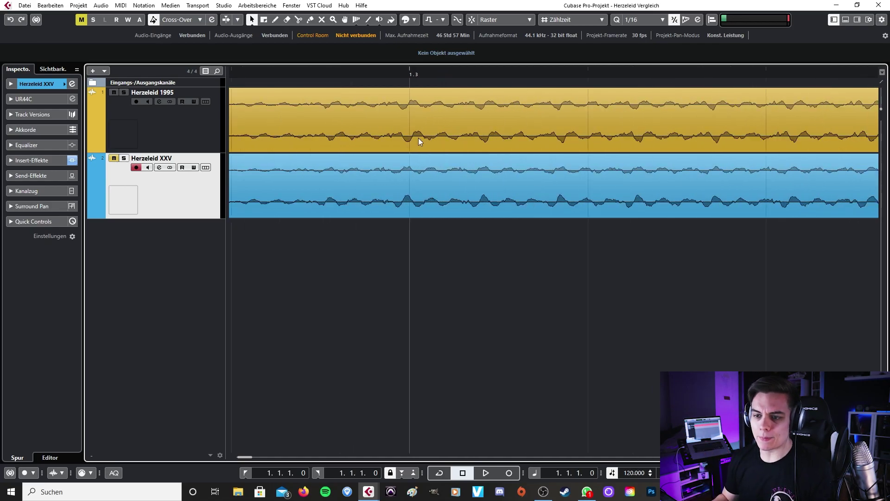
scroll(390, 141, down, 3)
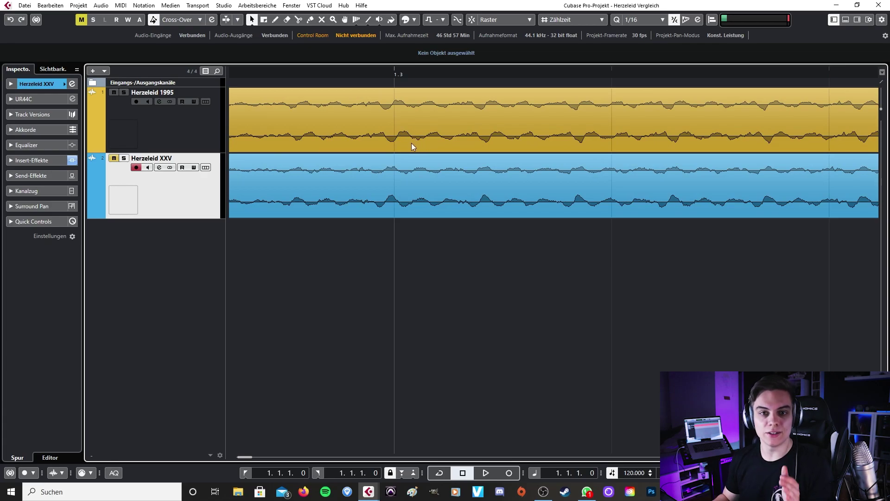
scroll(280, 145, left, 5)
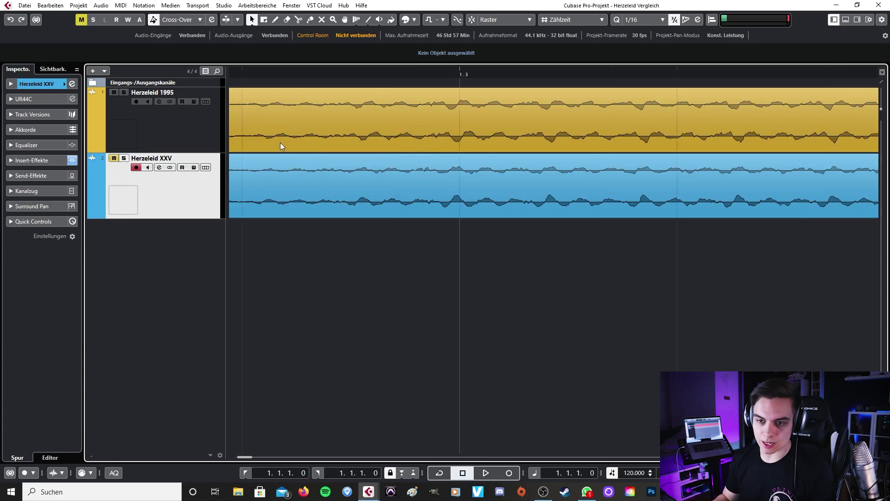
scroll(280, 145, right, 3)
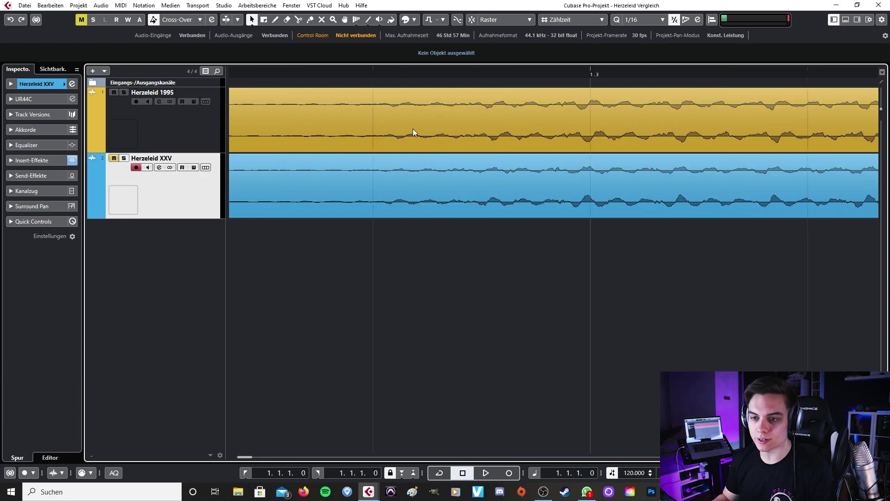
scroll(461, 138, up, 4)
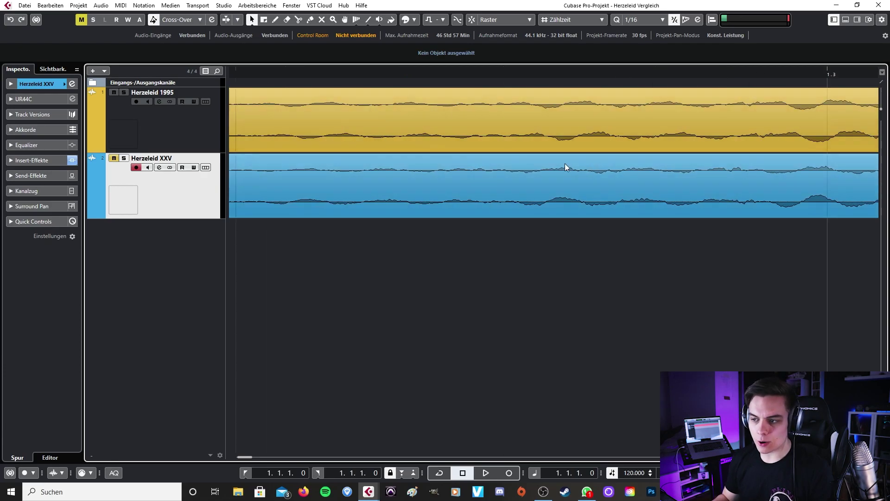
scroll(612, 165, right, 3)
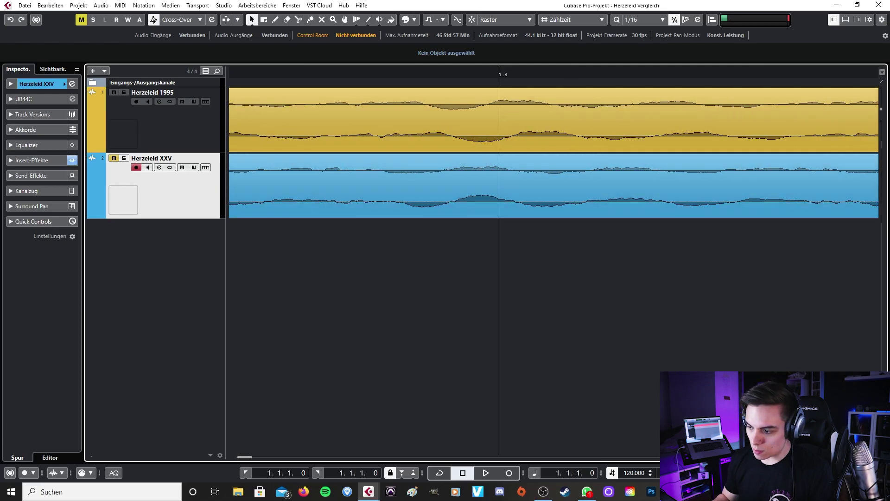
Increase the height of both audio tracks and show the start of the Herzeleid XXV clip.
key(shift+h)
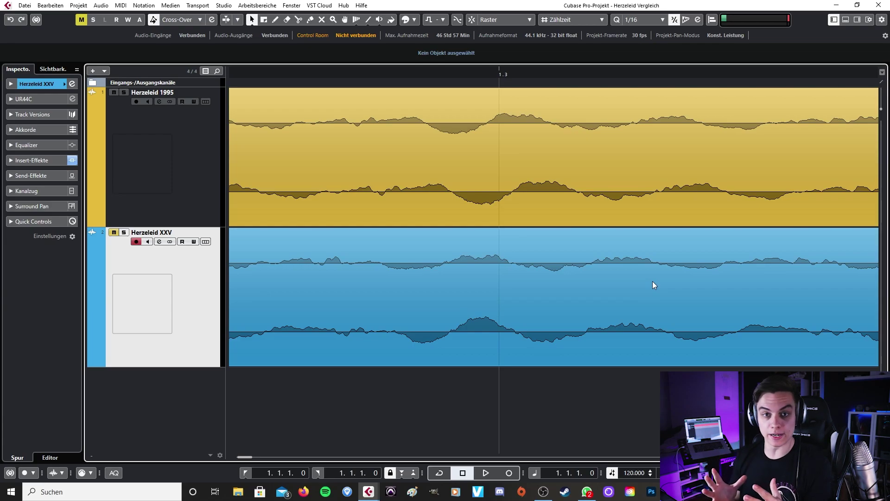
key(g)
key(g)
key(g)
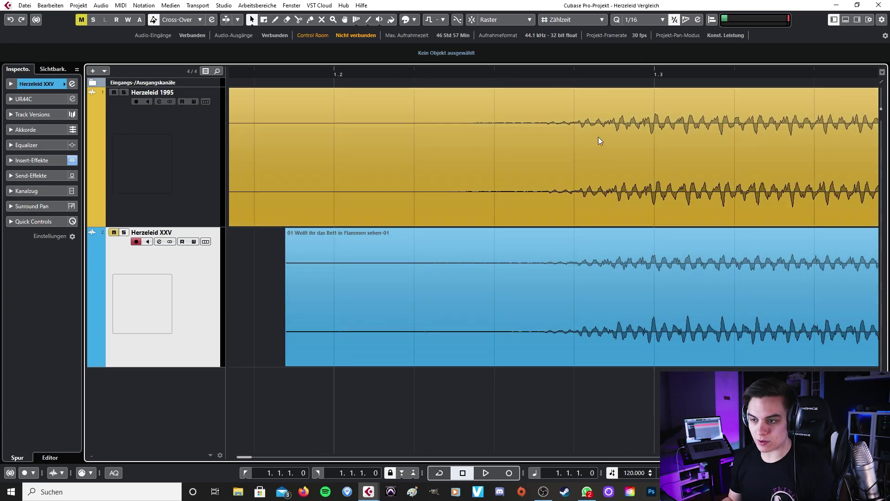
Unmute the Herzeleid XXV track, play both versions together from bar 6 and stop playback.
click(566, 72)
key(g)
scroll(499, 153, right, 2)
click(114, 232)
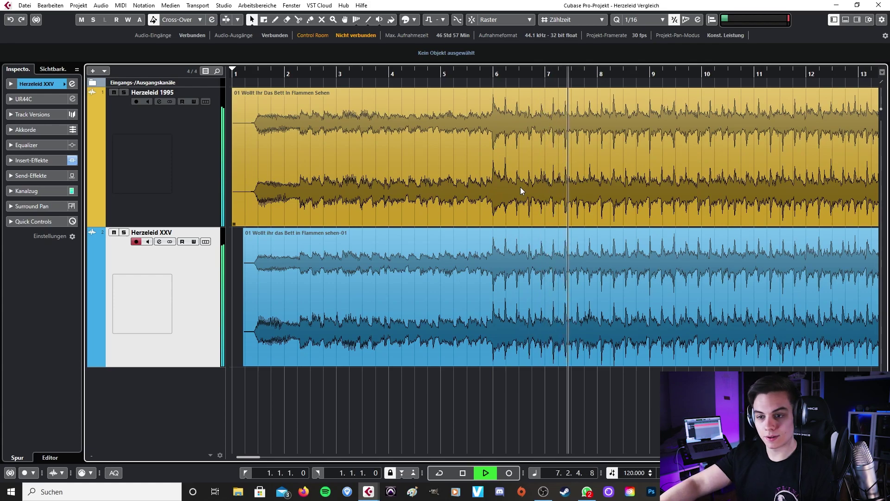
key(space)
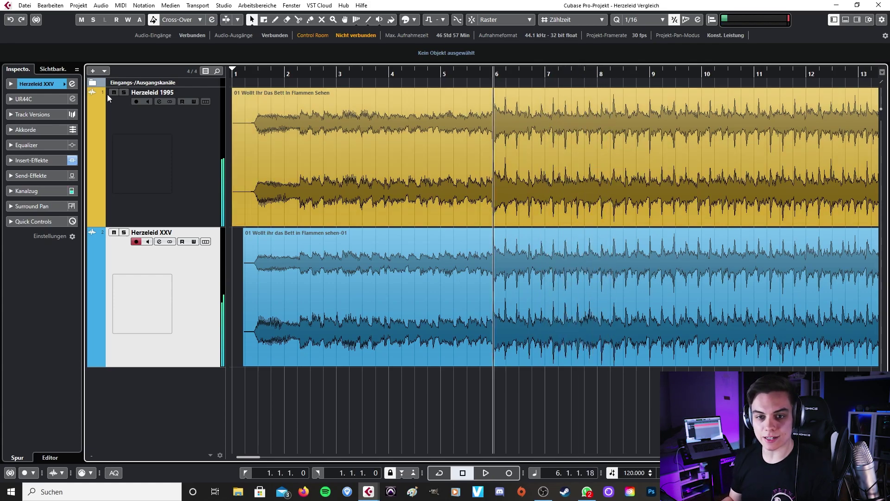
Play Herzeleid 1995 from bar 6 with Herzeleid XXV temporarily muted, and select the Herzeleid 1995 track.
click(113, 232)
key(space)
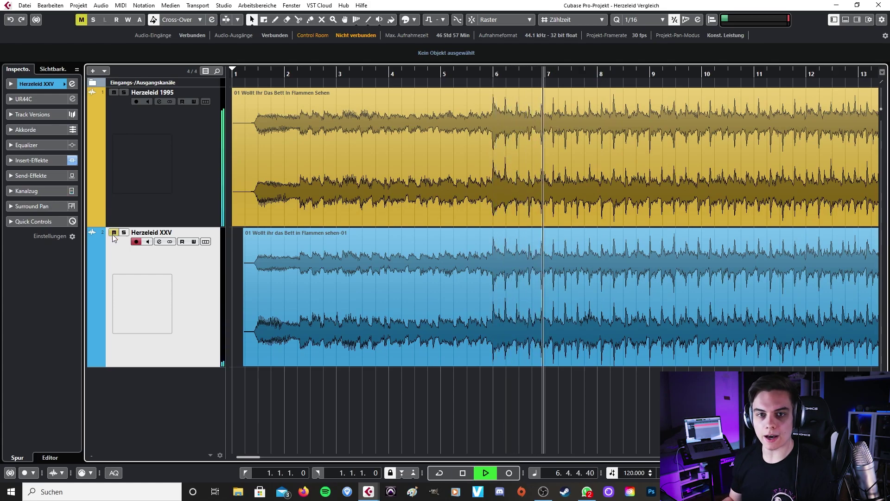
click(113, 233)
key(space)
click(118, 90)
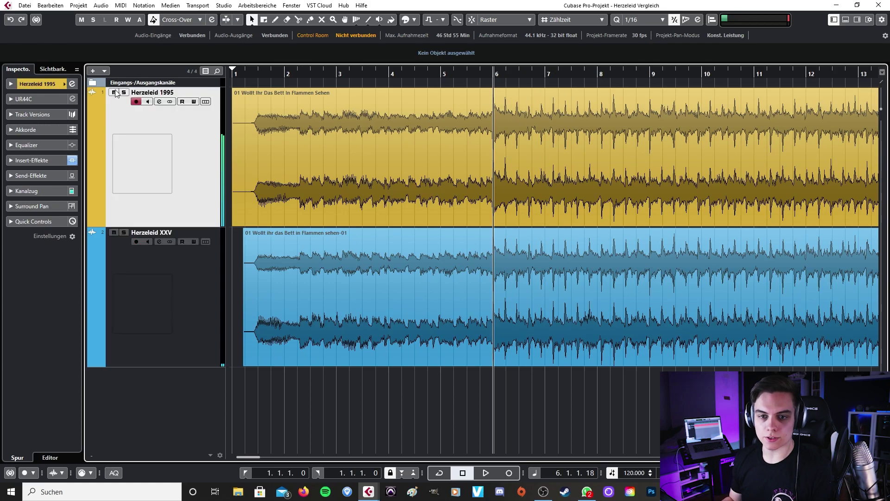
Play Herzeleid XXV from bar 6 with Herzeleid 1995 muted, replay both tracks together from the same position, and stop playback.
click(115, 93)
key(space)
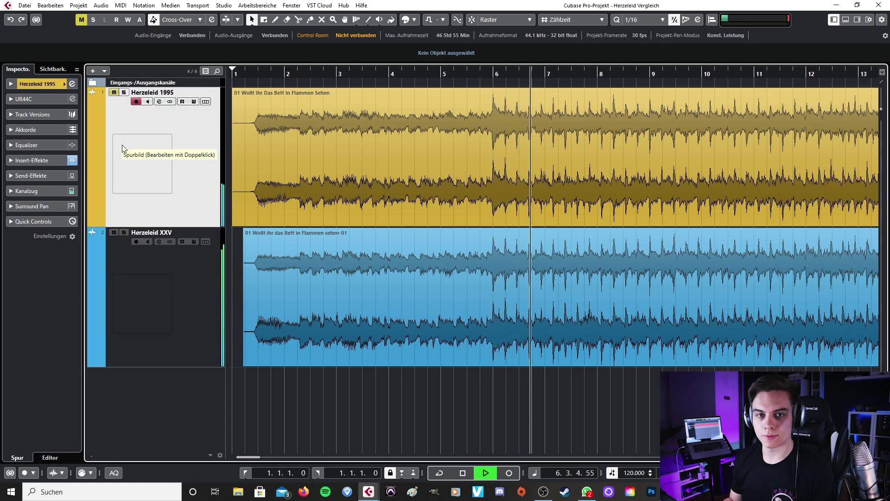
key(space)
click(114, 92)
key(space)
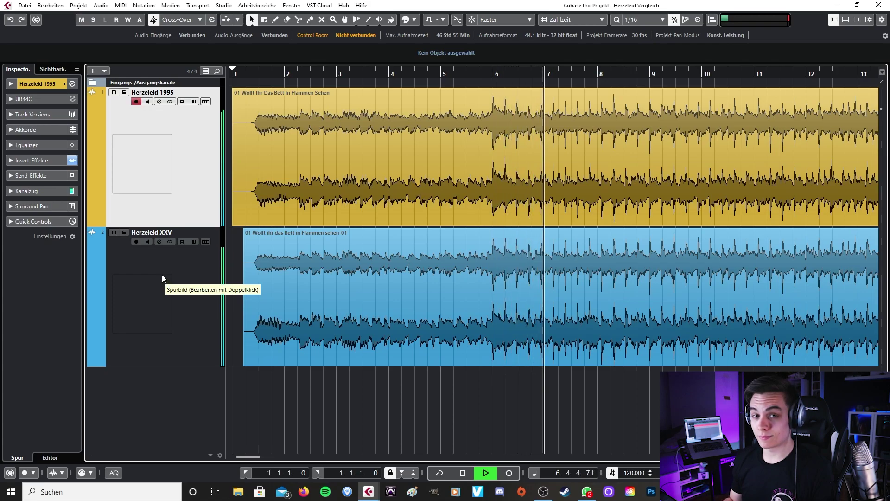
key(space)
Mute the Herzeleid XXV track and leave Herzeleid 1995 audible.
click(114, 93)
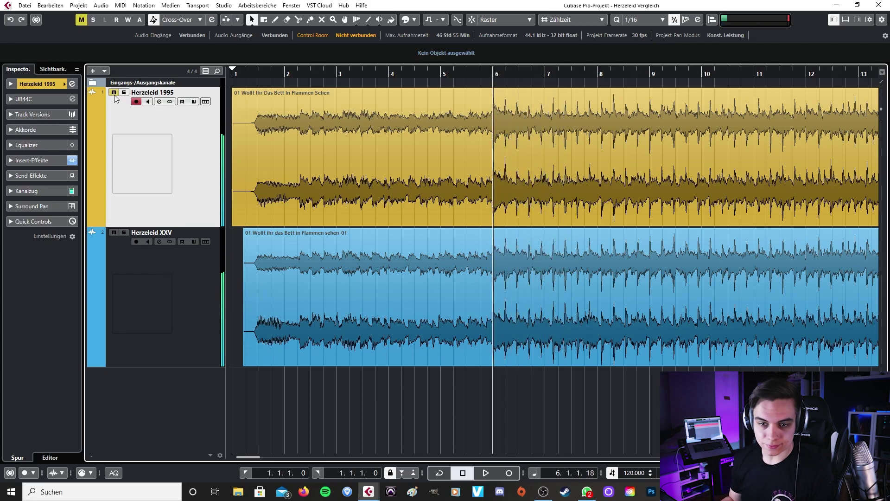
click(112, 232)
click(113, 93)
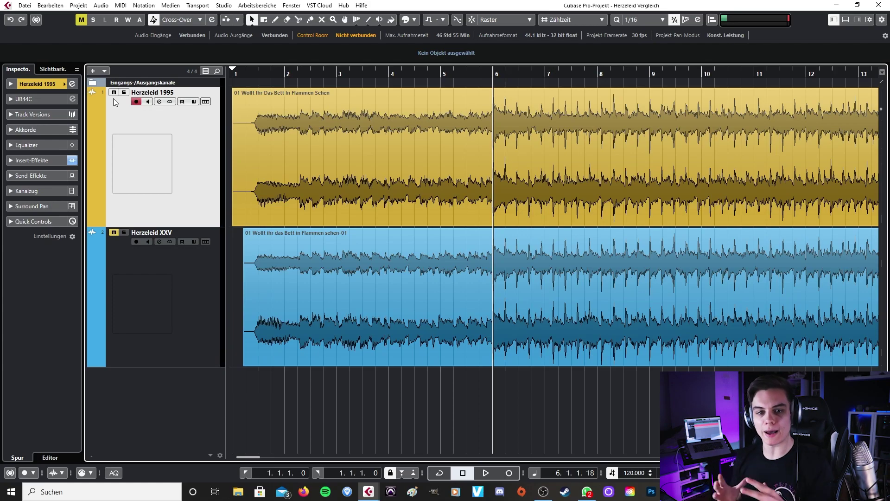
Compare the direction and shape of the drum-hit waves in both versions just before beat 6.2.
key(h)
key(h)
key(h)
key(h)
key(h)
key(h)
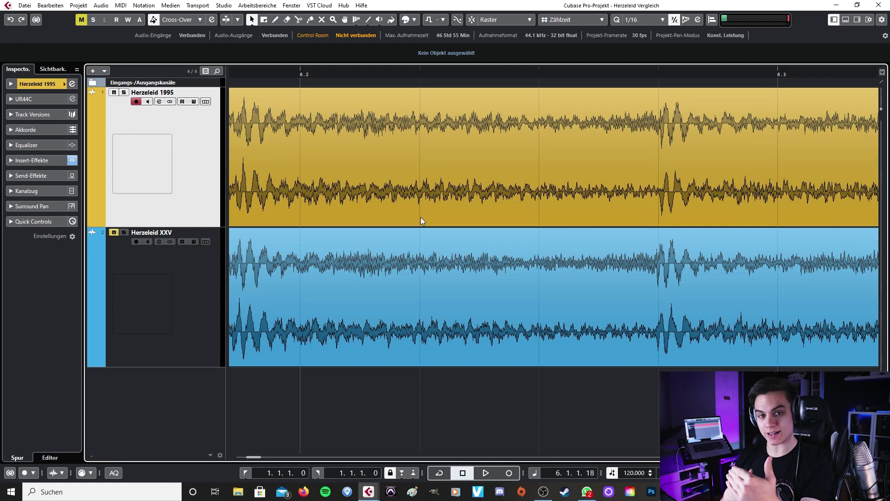
key(g)
key(g)
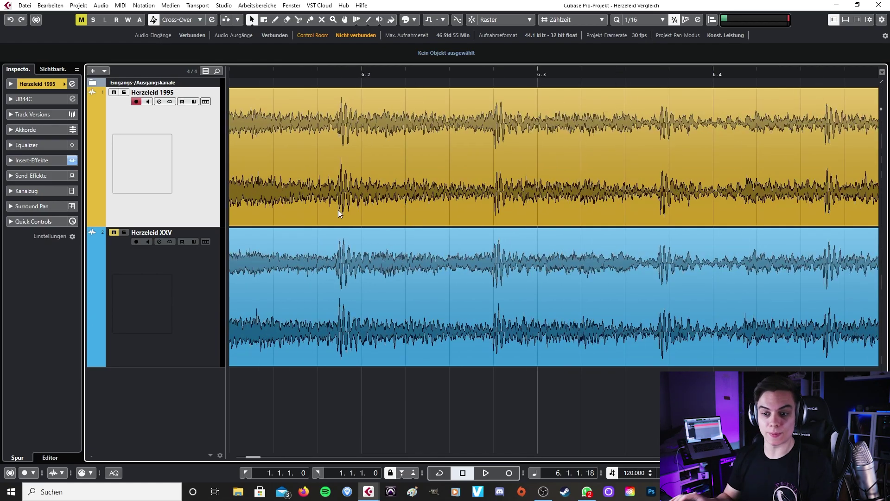
key(h)
key(h)
key(h)
key(h)
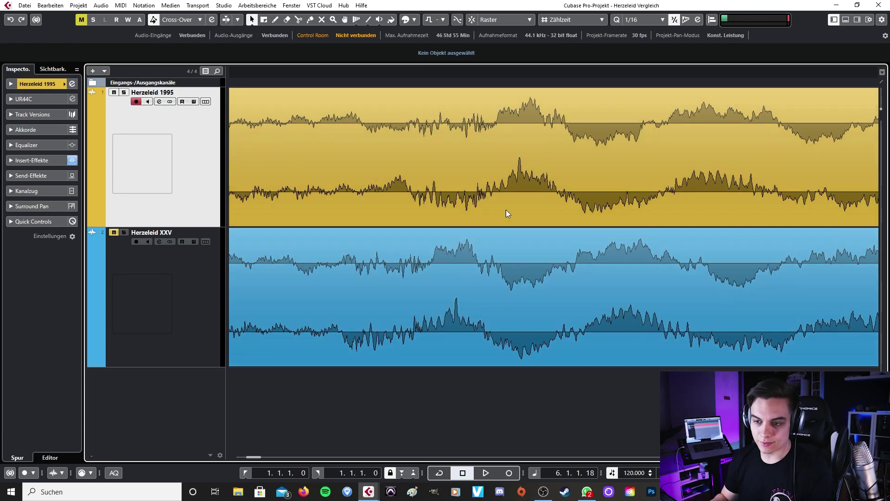
key(g)
key(g)
key(g)
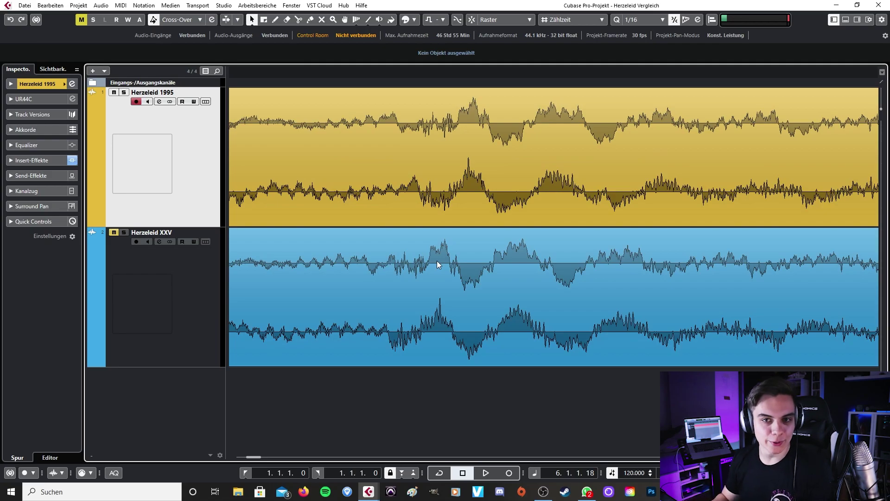
Examine the time offset between matching wave peaks of the 1995 and XXV versions near beat 6.2.
key(h)
key(h)
key(h)
key(g)
key(g)
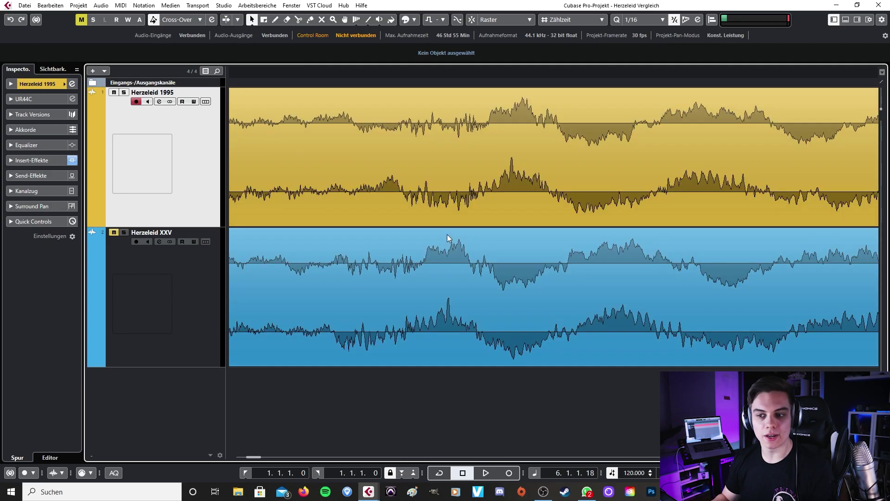
key(h)
key(h)
key(h)
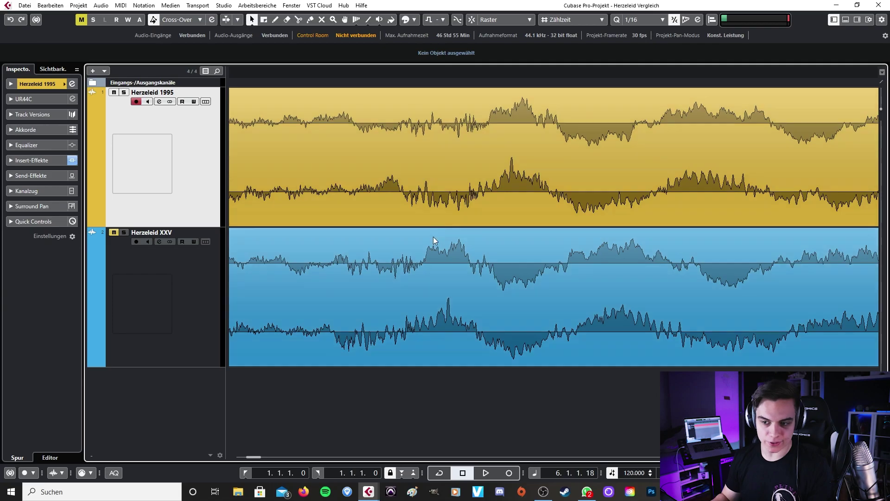
key(g)
key(g)
key(g)
key(g)
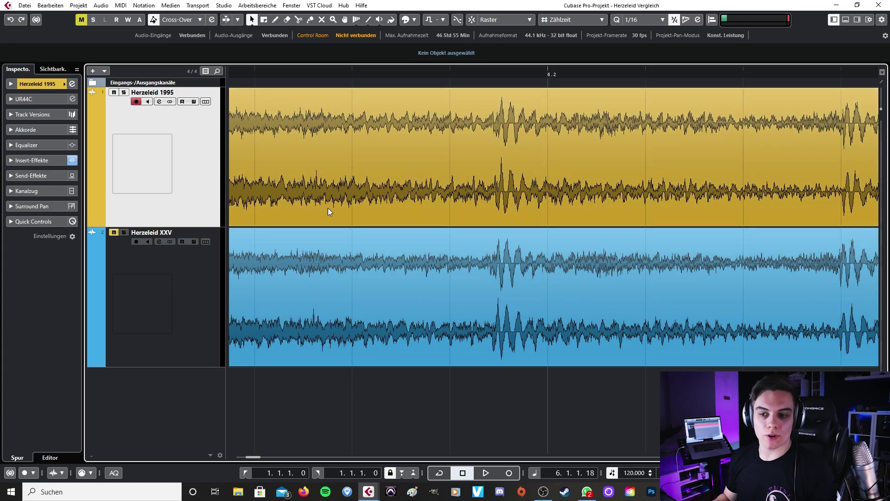
Examine both waveforms around the start of bar 6 at several levels of detail.
scroll(316, 191, down, 2)
scroll(334, 224, up, 2)
scroll(333, 222, down, 2)
scroll(332, 223, up, 2)
scroll(600, 233, down, 2)
scroll(653, 227, up, 3)
scroll(482, 205, down, 2)
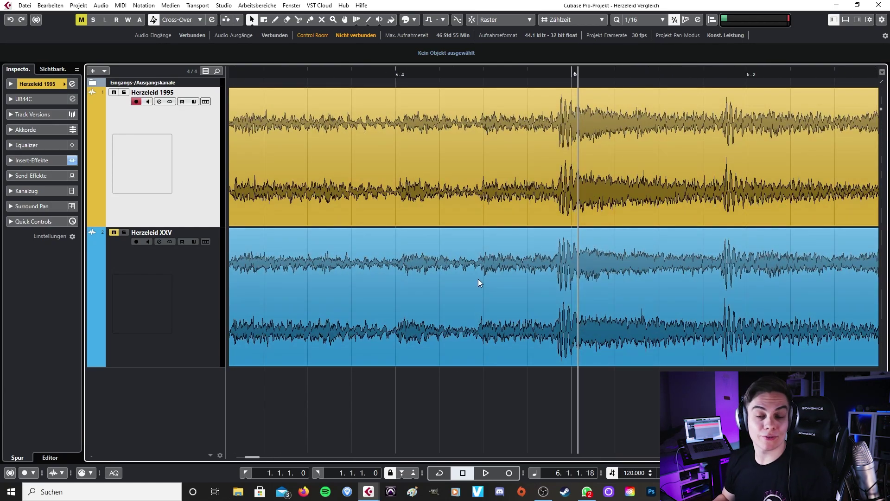
scroll(479, 278, down, 2)
scroll(479, 285, up, 2)
scroll(499, 242, down, 3)
scroll(497, 243, up, 3)
scroll(496, 240, down, 3)
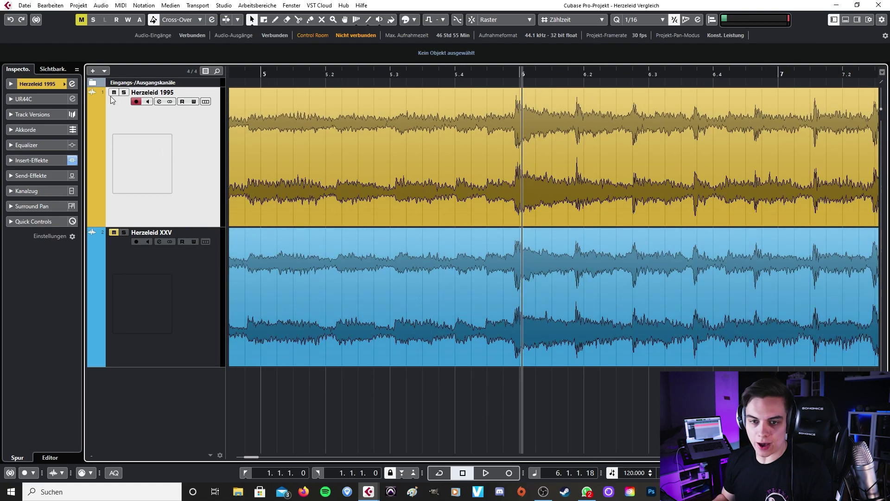
Play Herzeleid XXV alone from the start of bar 17, repeat the passage with only Herzeleid 1995 audible, and stop playback.
scroll(290, 159, down, 4)
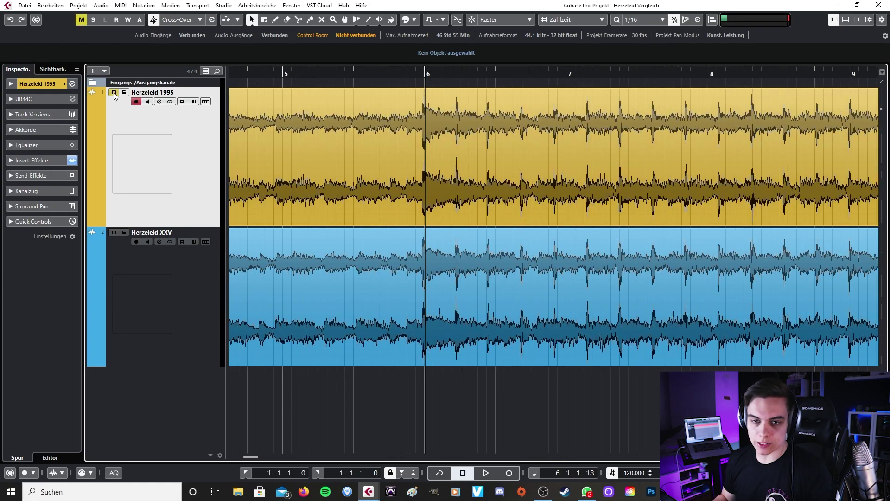
click(396, 74)
key(space)
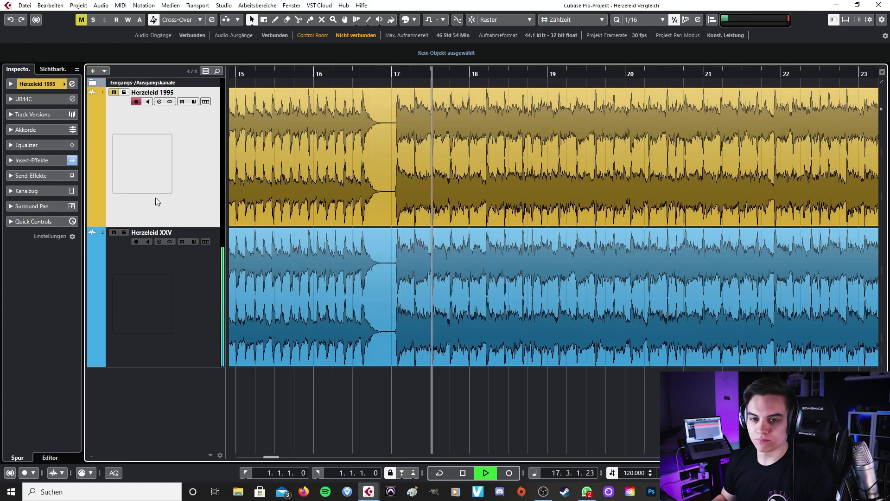
key(space)
click(114, 233)
key(space)
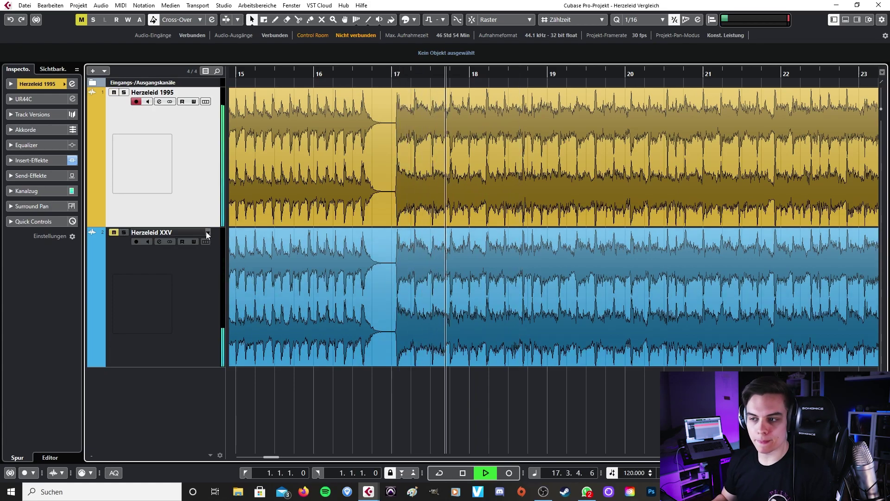
key(space)
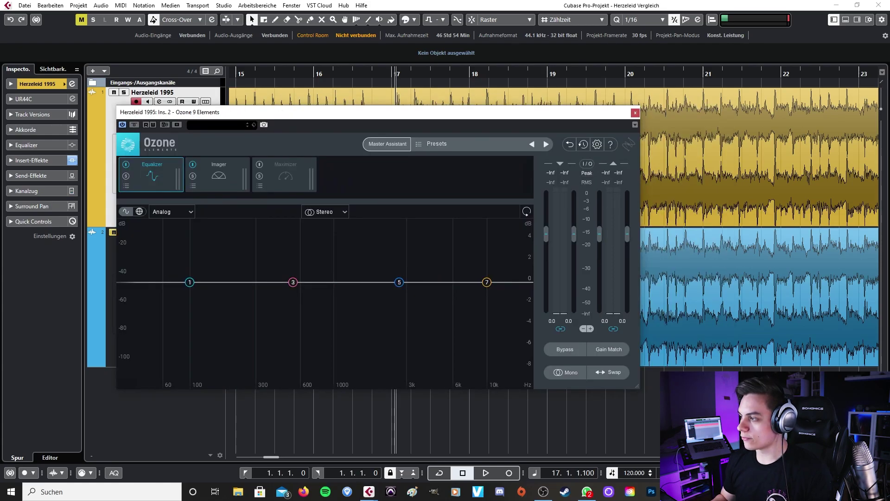
Arrange the Ozone 9 Elements windows of Herzeleid 1995 and Herzeleid XXV side by side and start playback from bar 17.
drag(367, 114, 288, 253)
drag(167, 254, 143, 120)
drag(654, 125, 605, 115)
key(space)
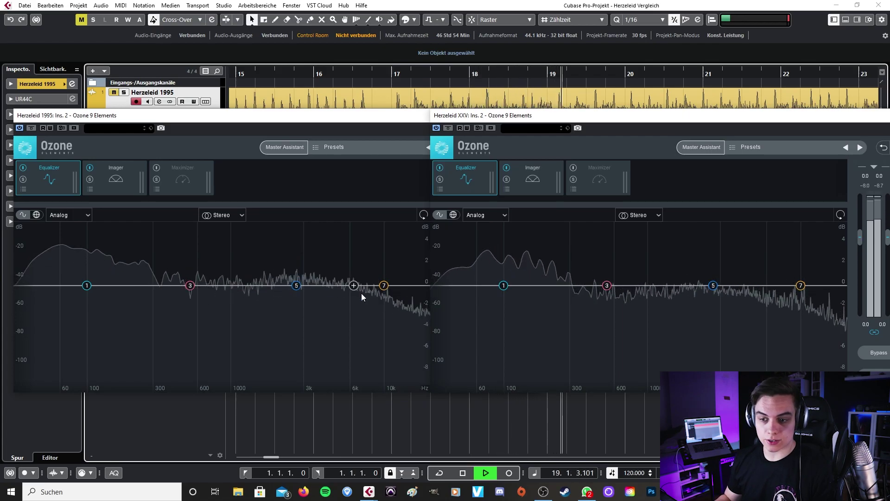
Compare the equalizer spectra of both versions during playback, adjusting the position of the Herzeleid 1995 Ozone window.
drag(196, 121, 184, 119)
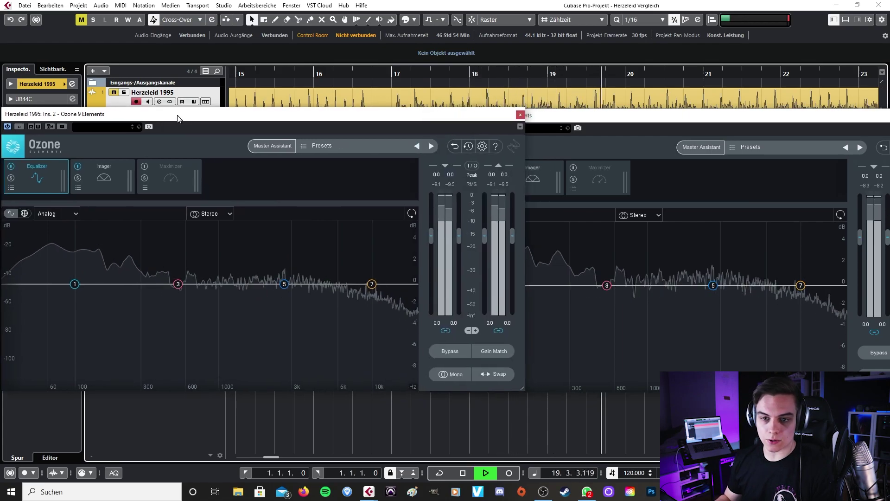
click(542, 124)
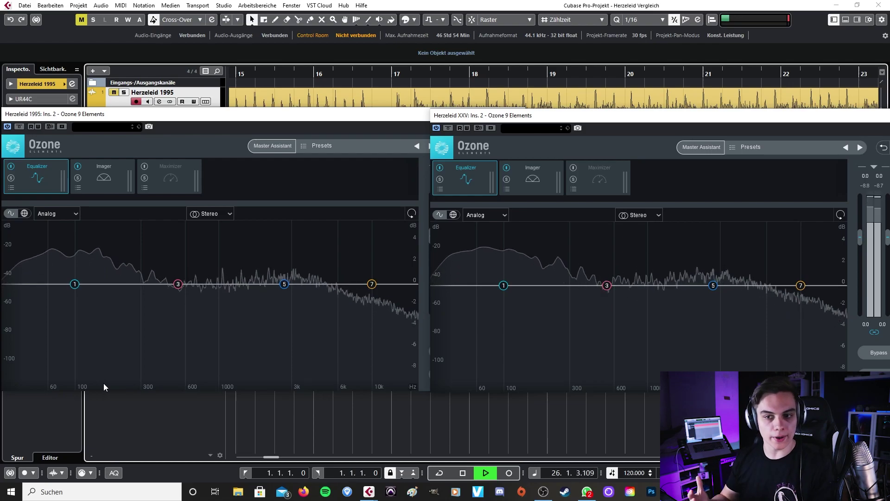
click(353, 116)
drag(353, 116, 362, 116)
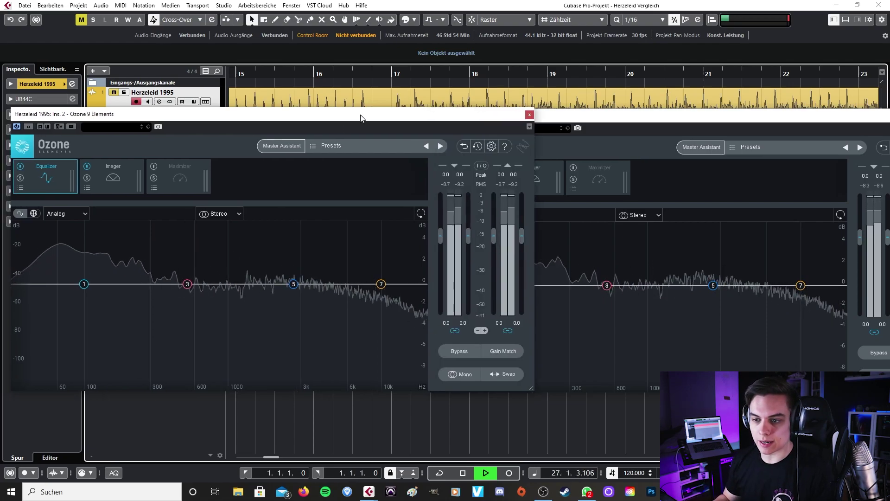
click(433, 168)
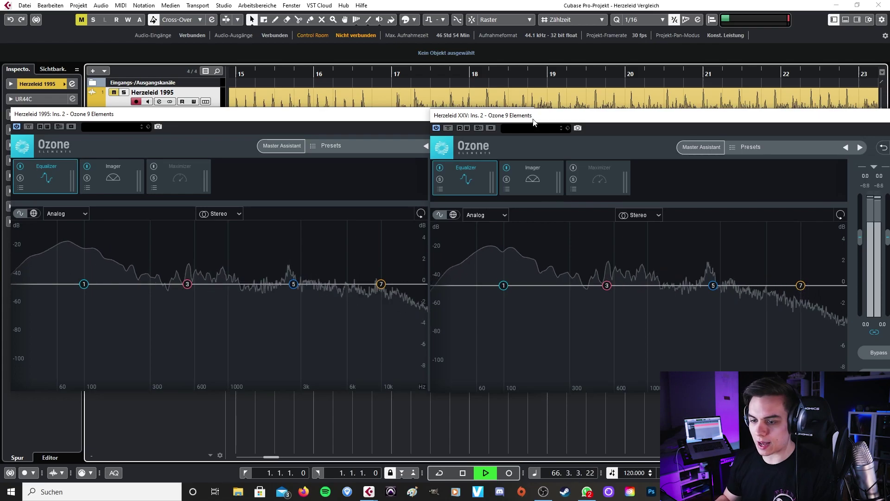
Move the Herzeleid XXV Ozone window to expose its level meters, and close both Ozone windows.
drag(533, 116, 491, 118)
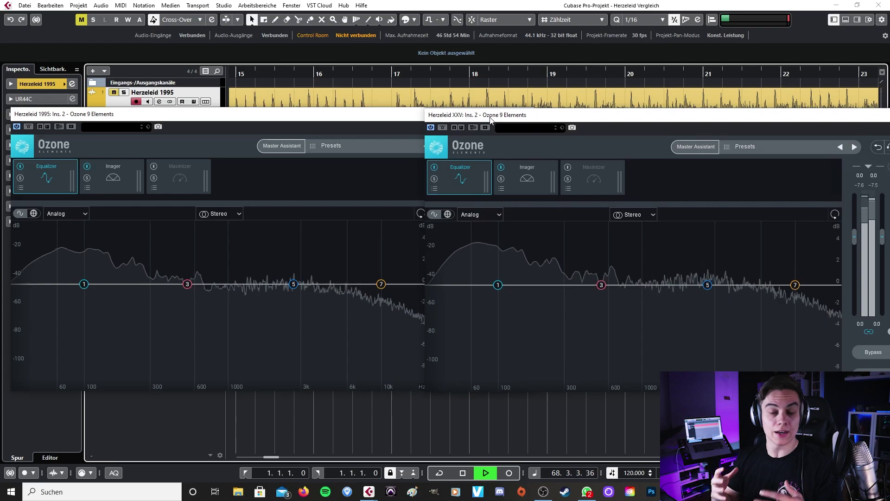
drag(734, 118, 643, 121)
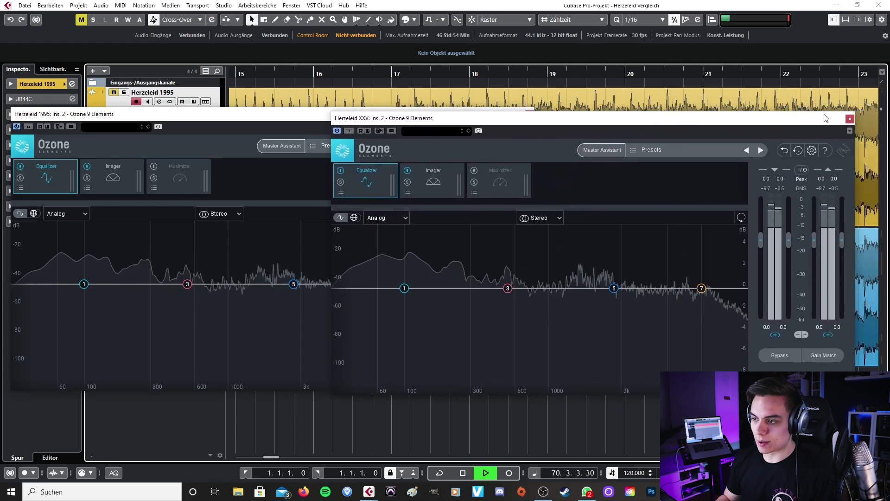
click(852, 119)
click(531, 116)
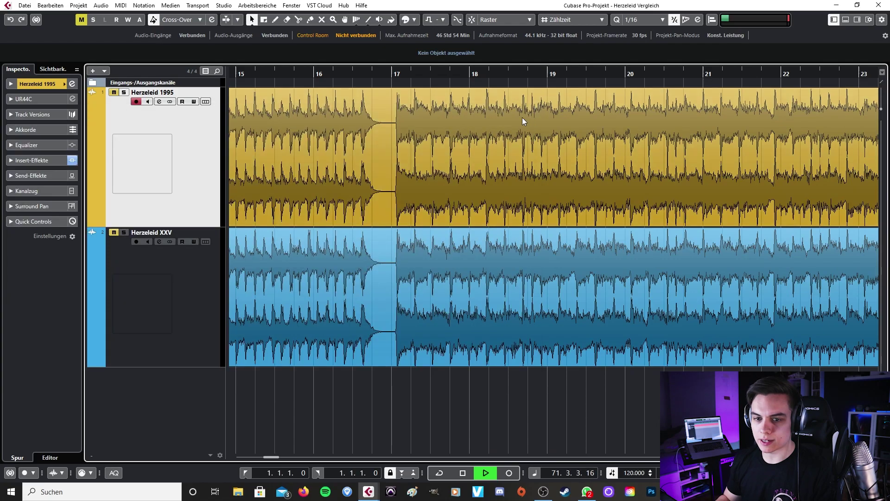
Restart playback at bar 17 with only Herzeleid XXV audible, switch to Herzeleid 1995 alone, and leave both tracks unmuted.
scroll(307, 254, down, 1)
scroll(308, 254, up, 1)
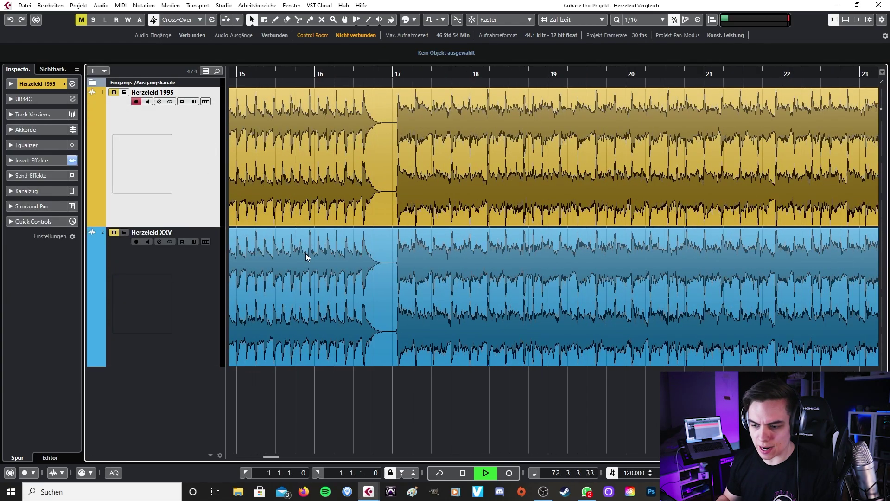
key(space)
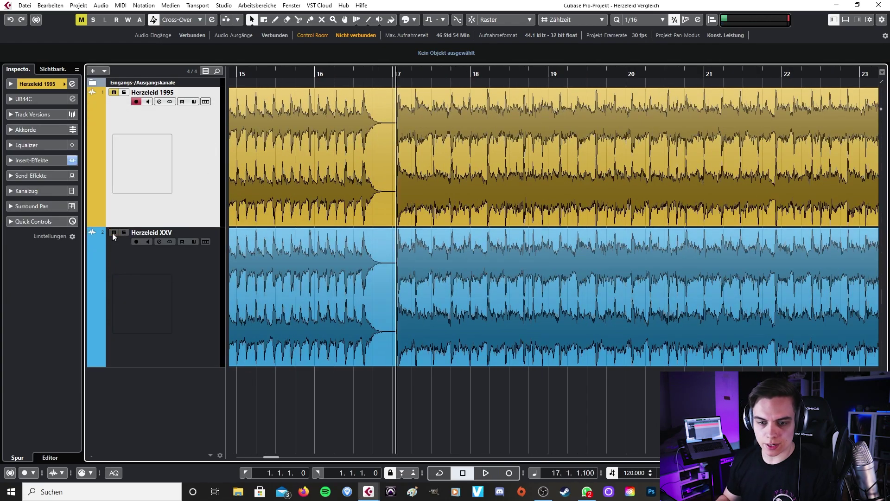
key(space)
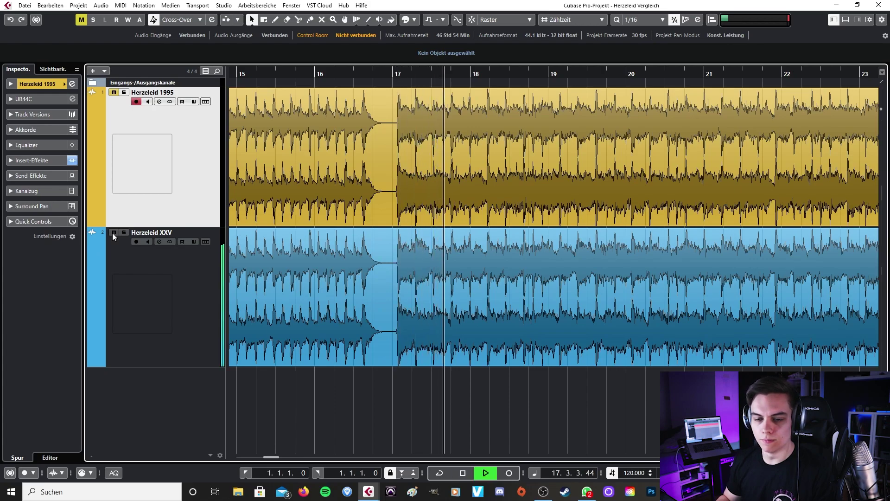
click(110, 92)
click(115, 233)
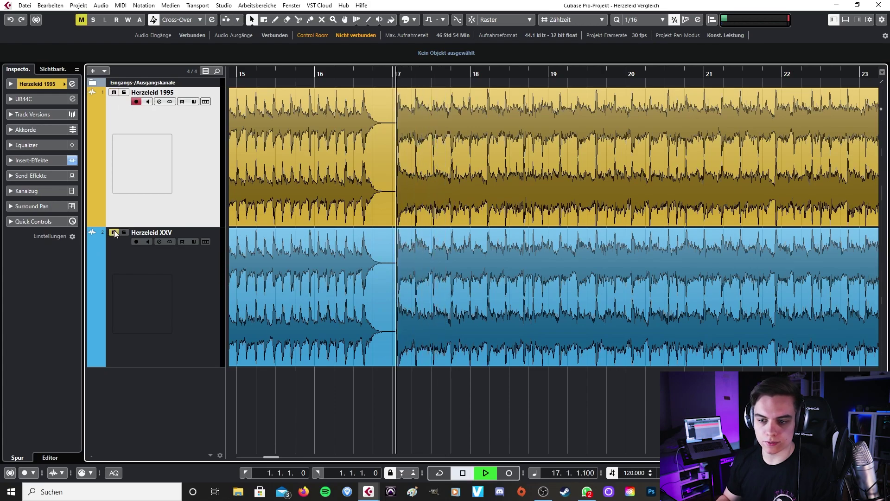
click(115, 233)
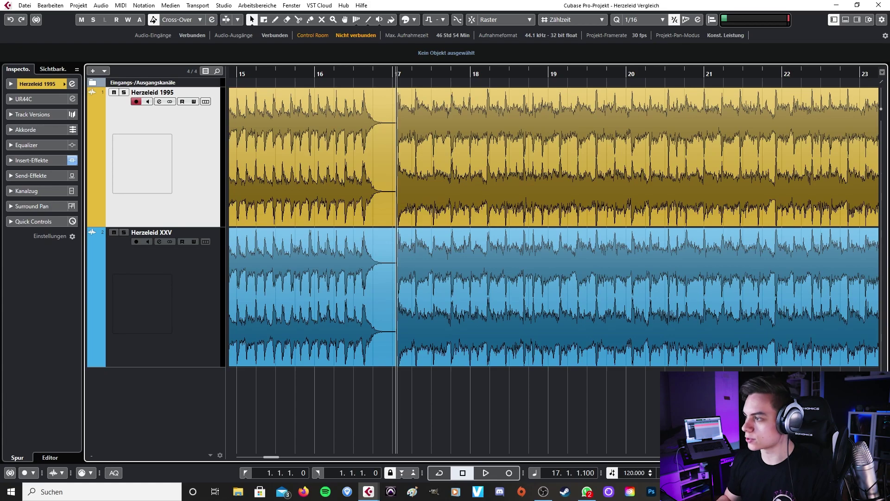
Examine the MultibandCompressor settings on the Herzeleid 1995 track and close the plug-in window.
drag(361, 80, 343, 81)
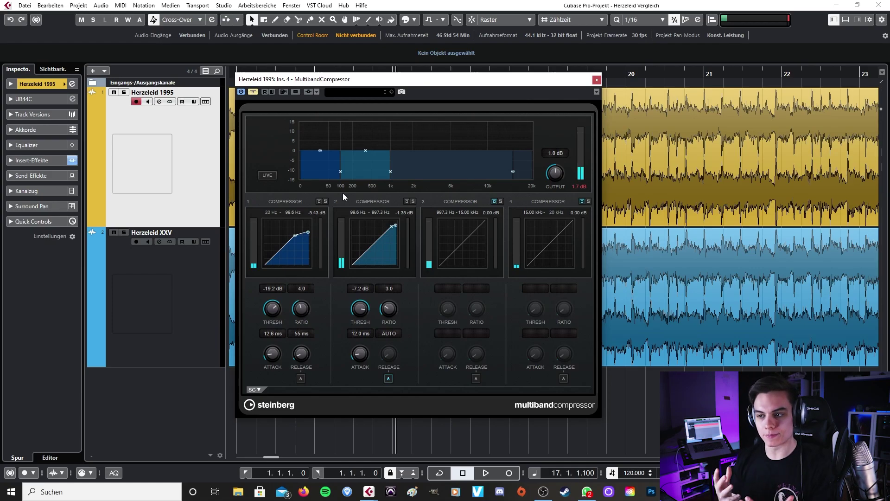
click(597, 80)
Compare the peak shapes of the 1995 and XXV waveforms around beat 17.2 and across bar 17.
key(h)
key(h)
key(h)
key(h)
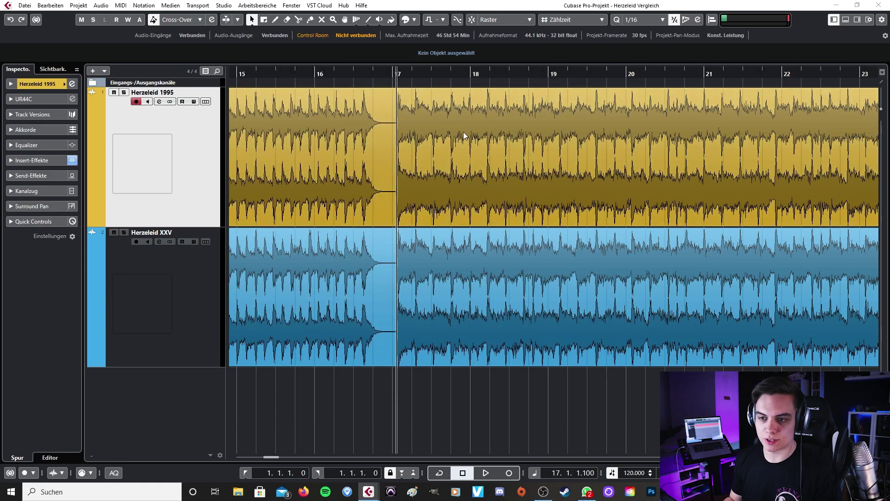
key(h)
key(h)
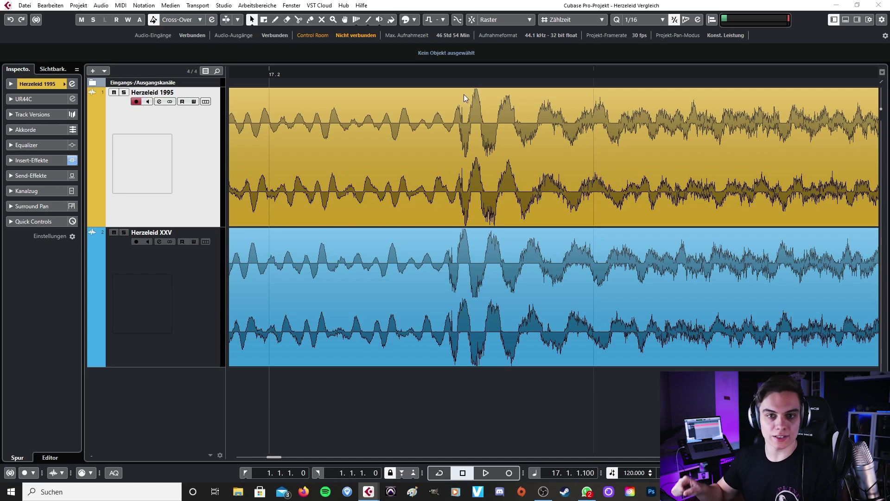
scroll(489, 106, down, 4)
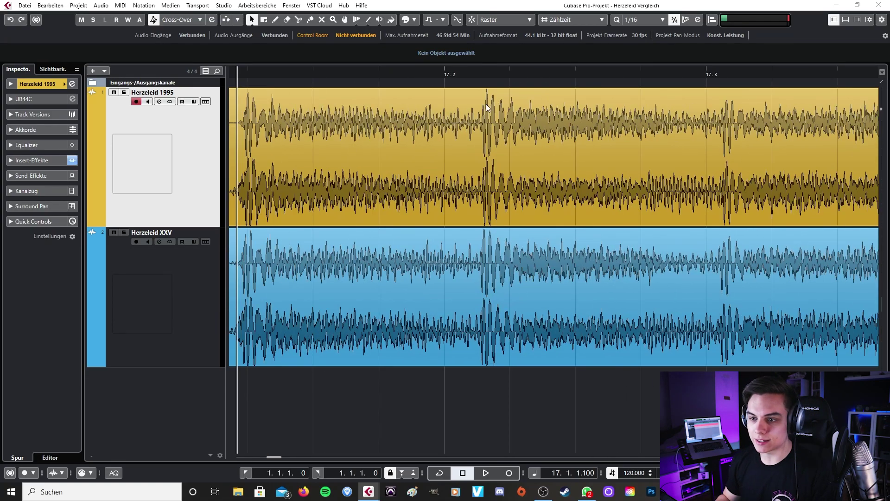
scroll(579, 108, down, 4)
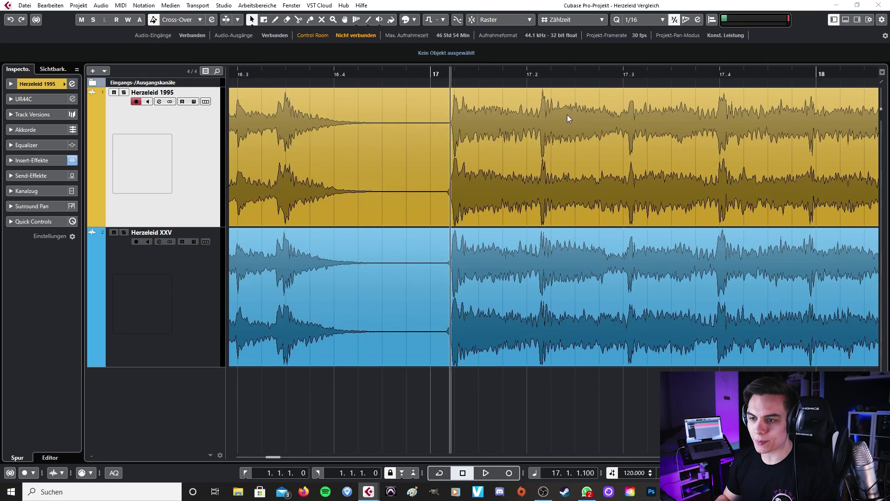
Compare the peak shapes of the Herzeleid 1995 and XXV waveforms up close between beats 17.1 and 17.3.
scroll(535, 133, up, 3)
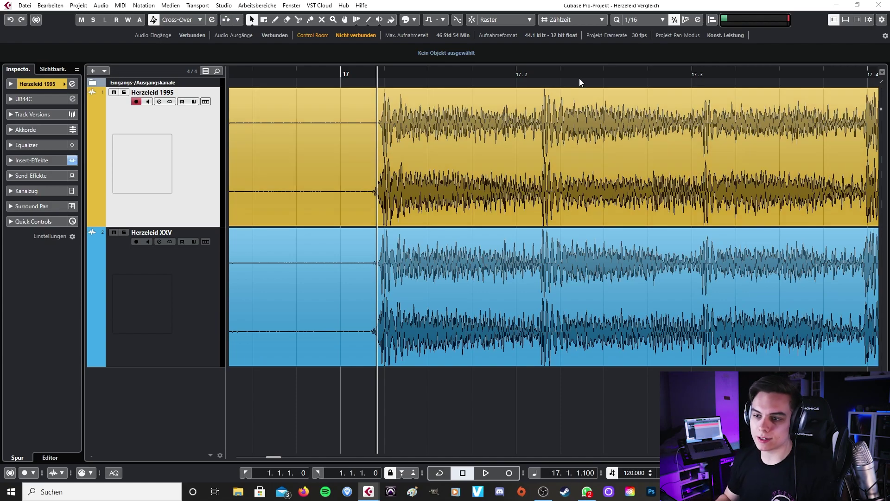
scroll(571, 84, up, 2)
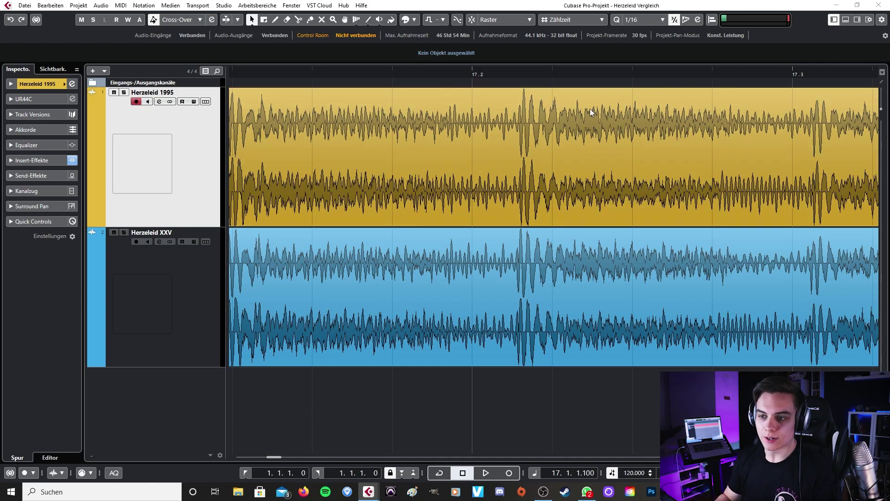
scroll(590, 109, down, 4)
scroll(505, 196, up, 3)
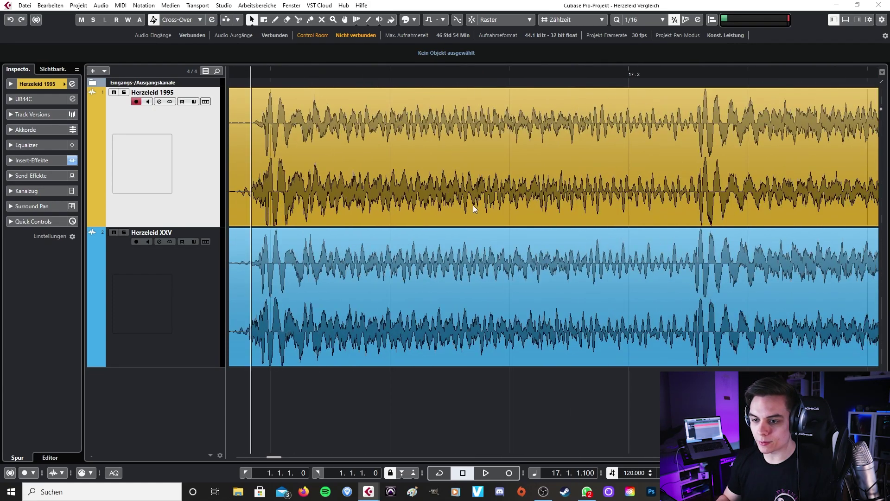
scroll(472, 205, down, 3)
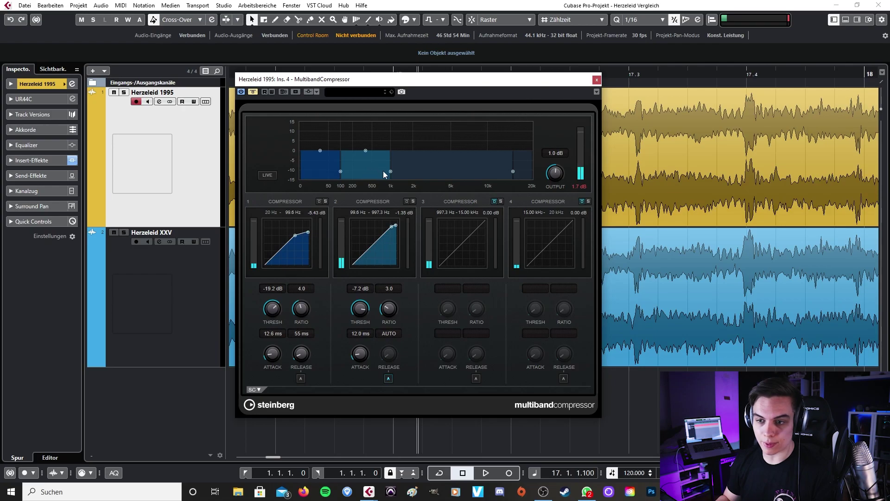
Lower the upper limit of the MultibandCompressor's second band to 305.4 Hz on Herzeleid 1995, and briefly play Herzeleid XXV alone.
drag(391, 171, 356, 169)
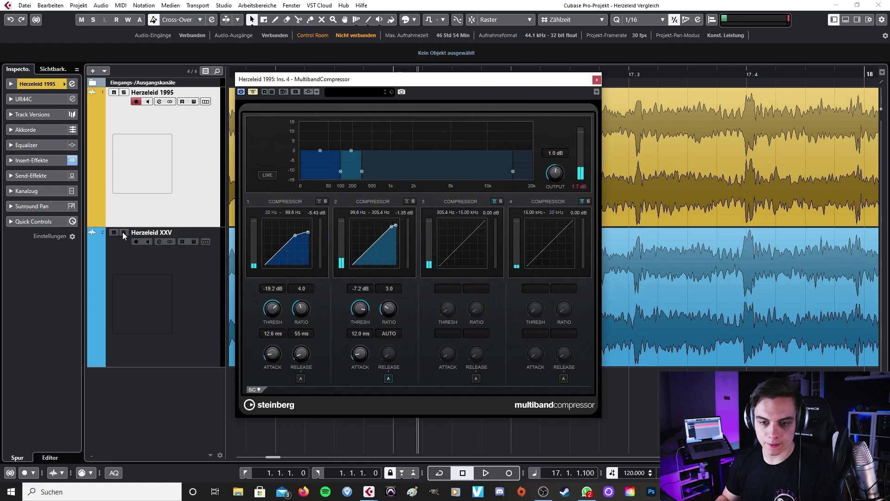
click(116, 94)
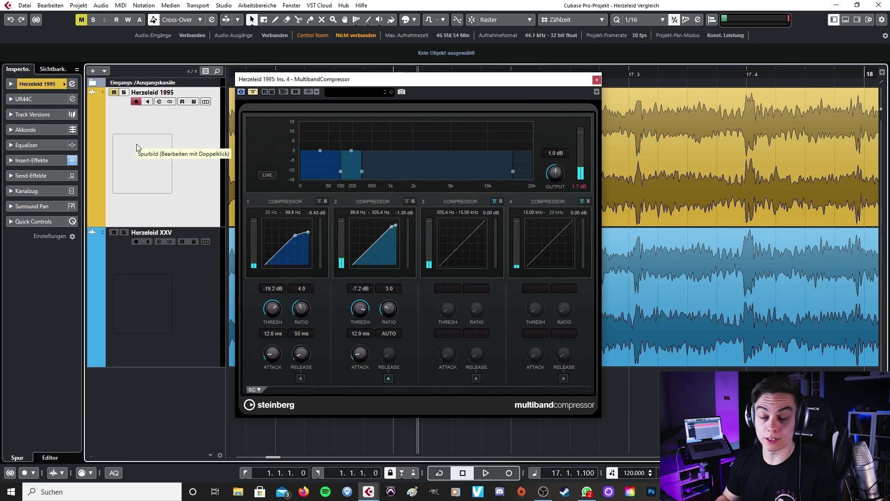
key(space)
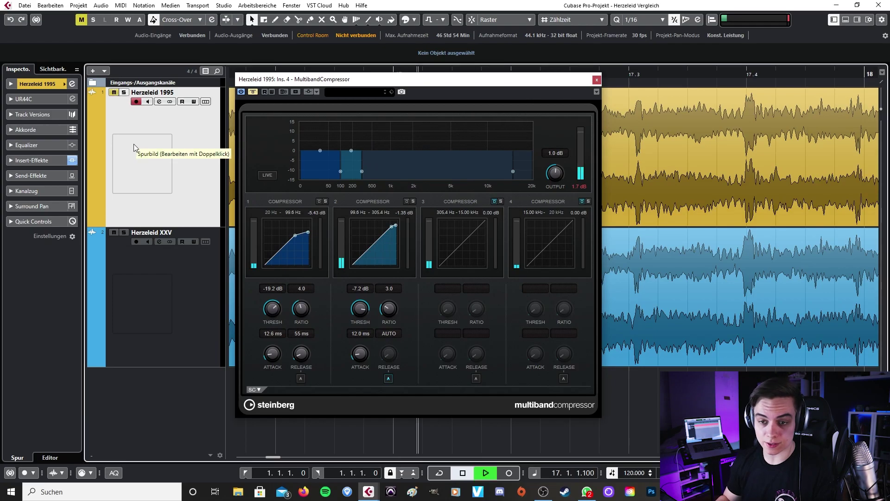
key(space)
Play Herzeleid 1995 alone from bar 17 while switching its MultibandCompressor between bypassed and active.
click(113, 92)
click(113, 231)
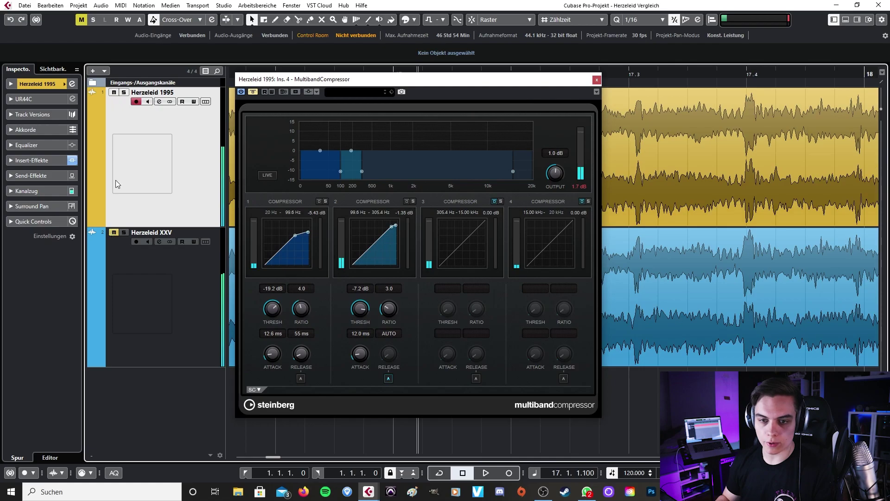
key(space)
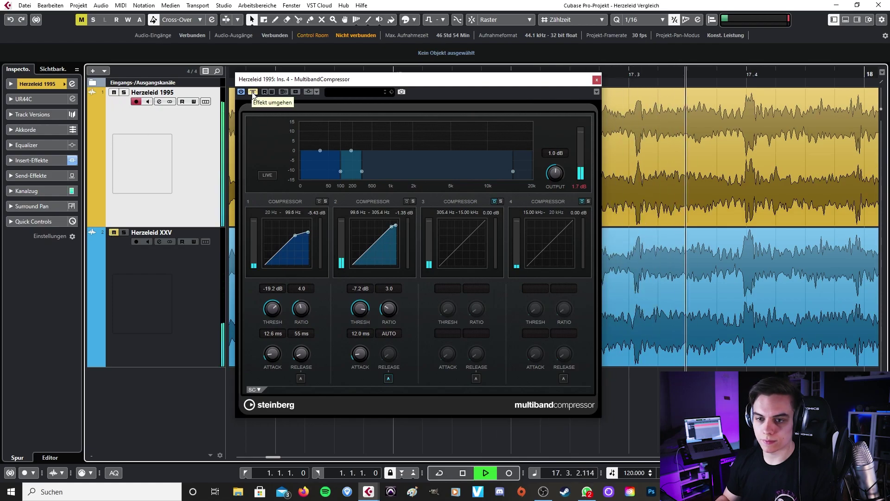
click(252, 92)
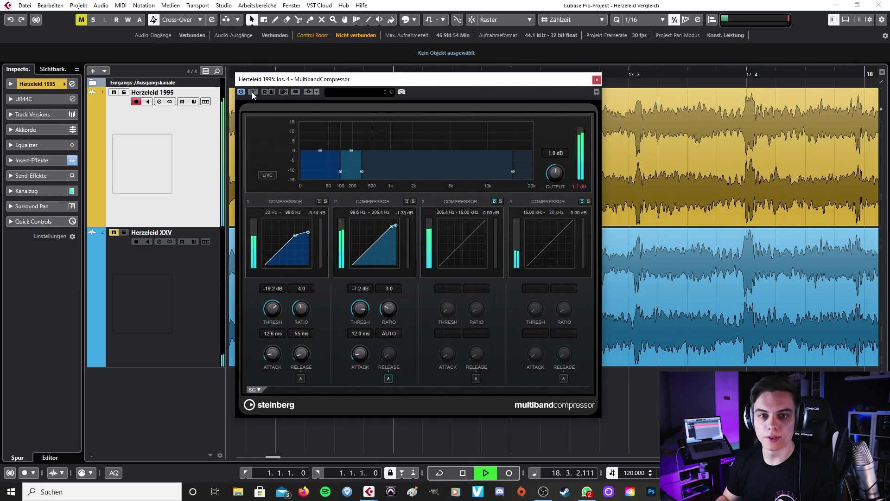
key(space)
Move the MultibandCompressor window aside, briefly play Herzeleid 1995 with the effect bypassed, and close the plug-in window.
drag(256, 80, 287, 84)
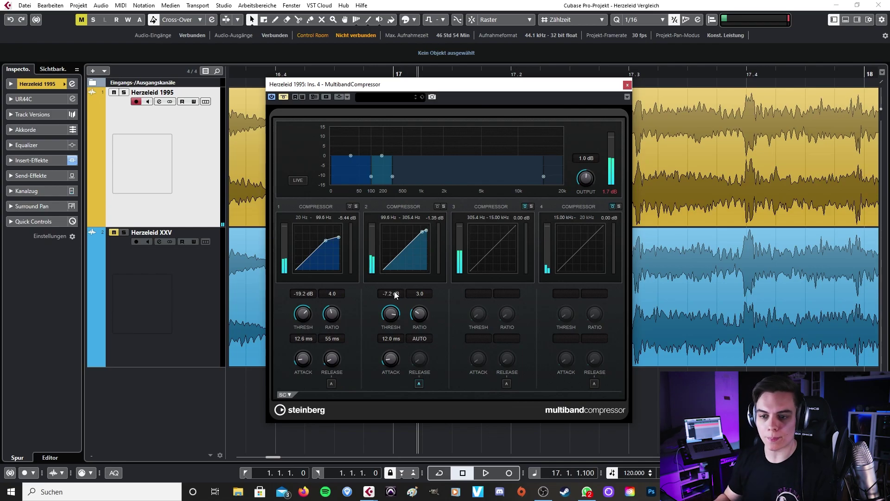
drag(521, 83, 555, 71)
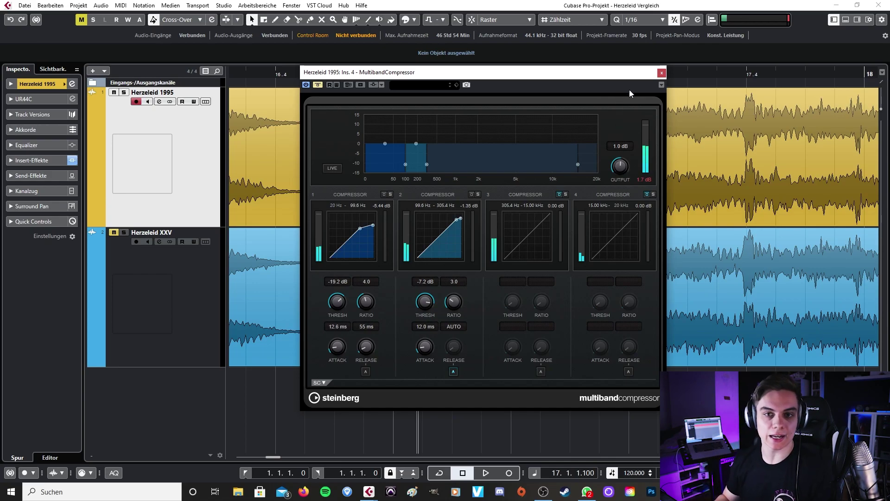
key(space)
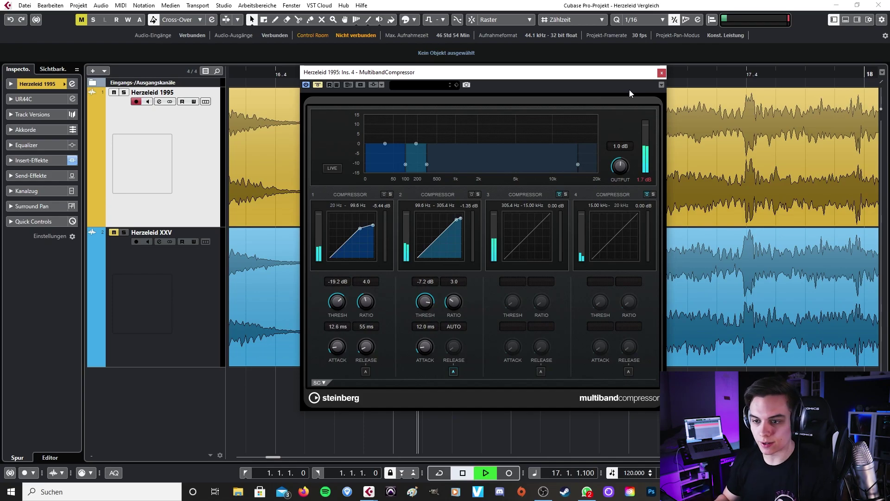
key(space)
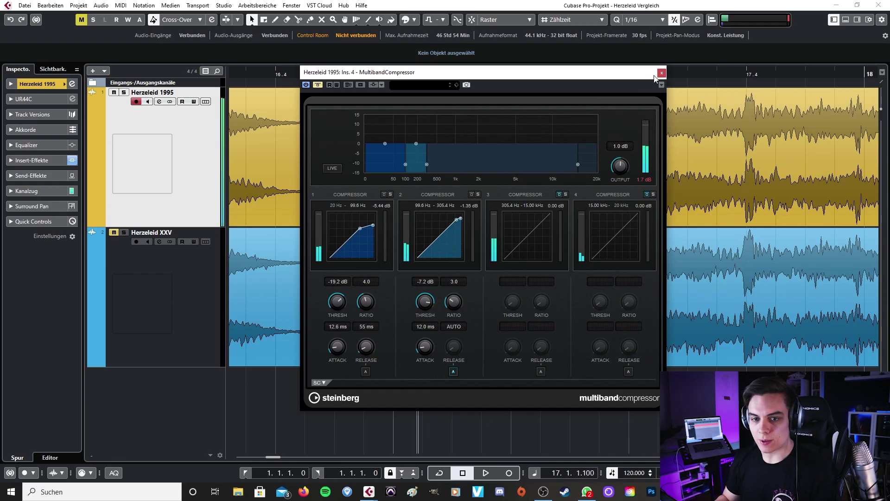
click(661, 74)
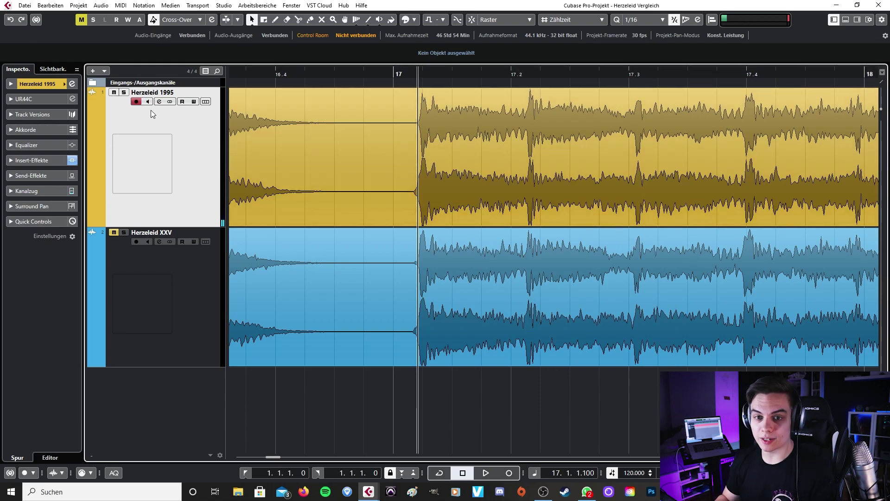
Mute Herzeleid 1995 and unmute XXV, and place the Ozone 9 Elements window of Herzeleid 1995 clear of the track controls.
scroll(455, 152, down, 5)
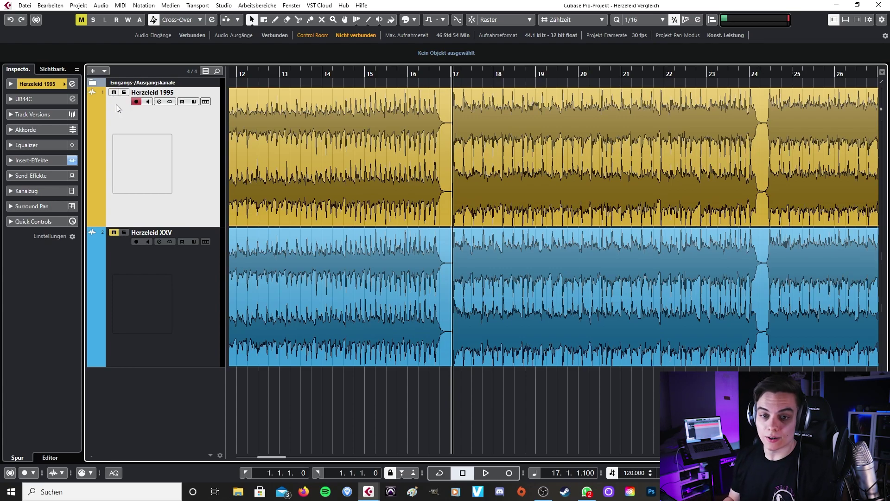
click(111, 83)
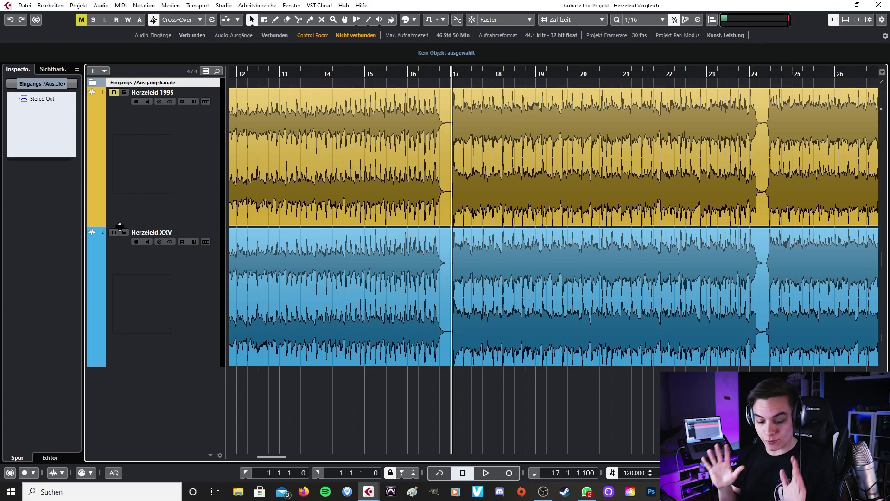
scroll(491, 236, down, 4)
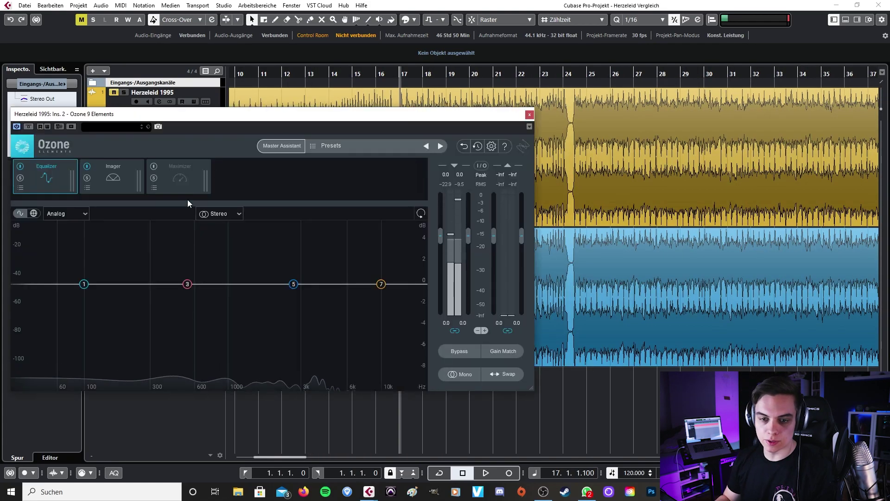
drag(364, 117, 617, 136)
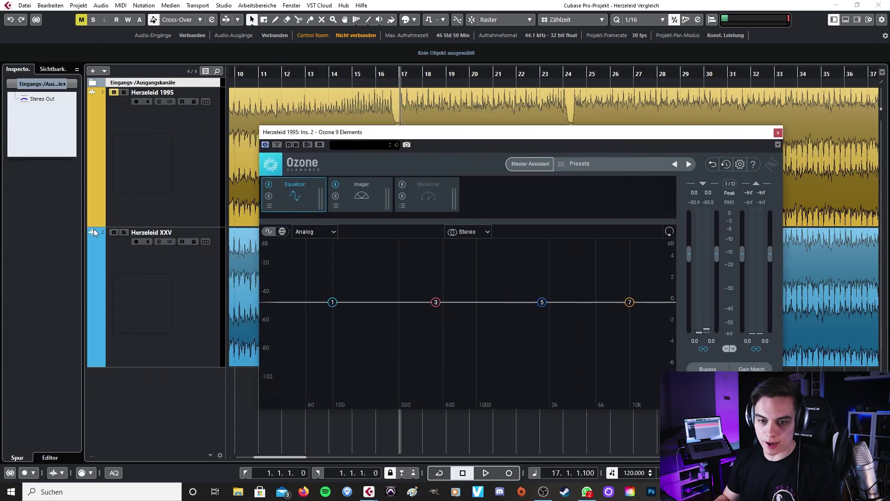
Change band 1 of the Ozone equalizer on Herzeleid 1995 to a Flat High-Pass at 30 Hz.
mouse_move(333, 305)
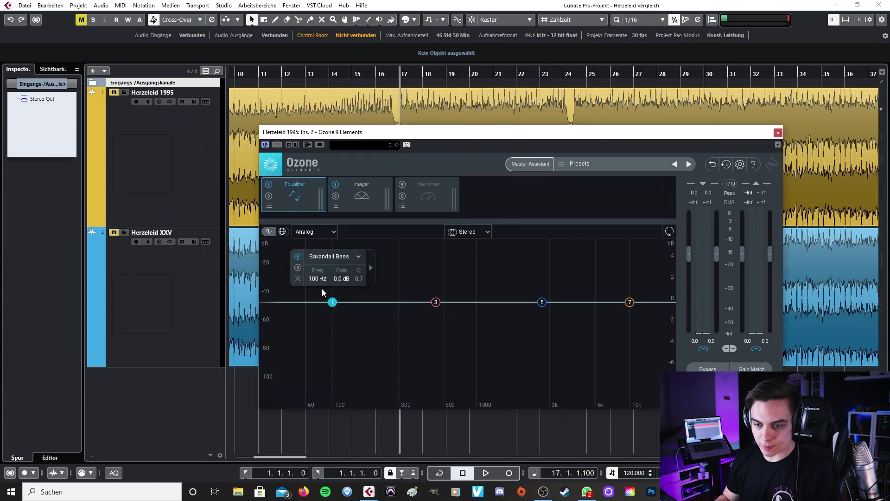
click(322, 258)
mouse_move(335, 327)
click(382, 323)
click(315, 279)
text(30)
key(Return)
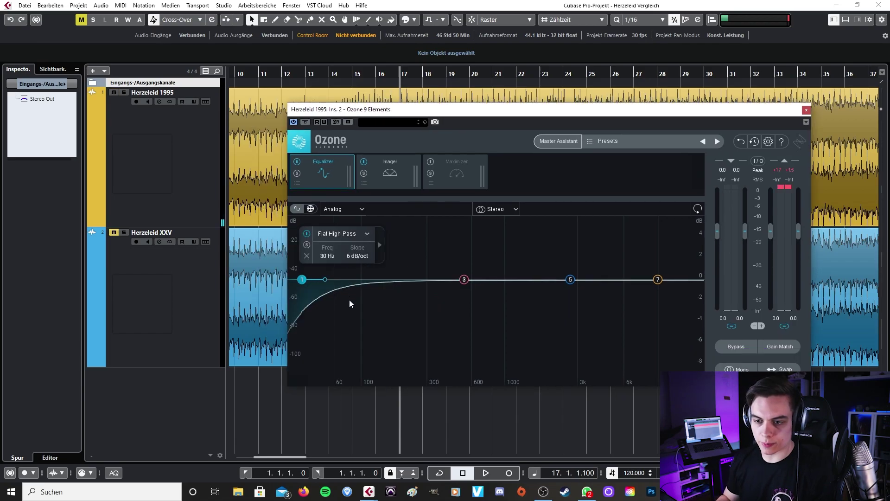
Solo the high-pass band during playback of Herzeleid 1995, lower its frequency to 20 Hz, and end the solo.
click(307, 247)
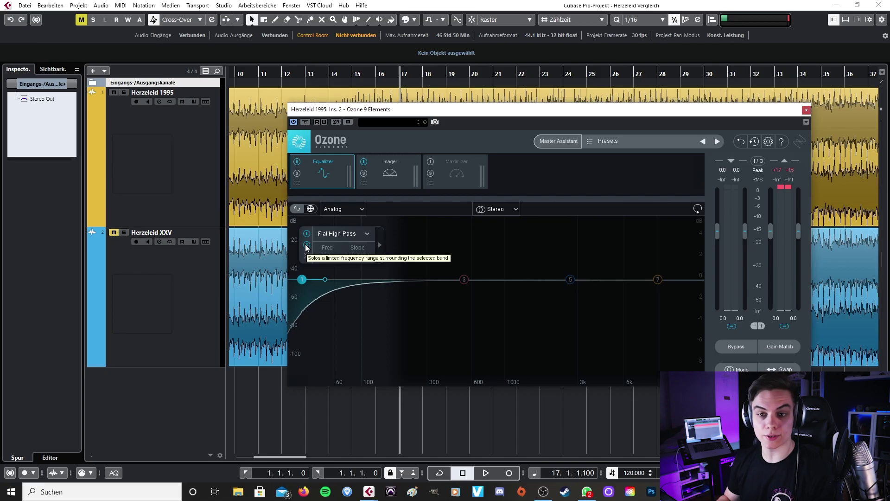
key(space)
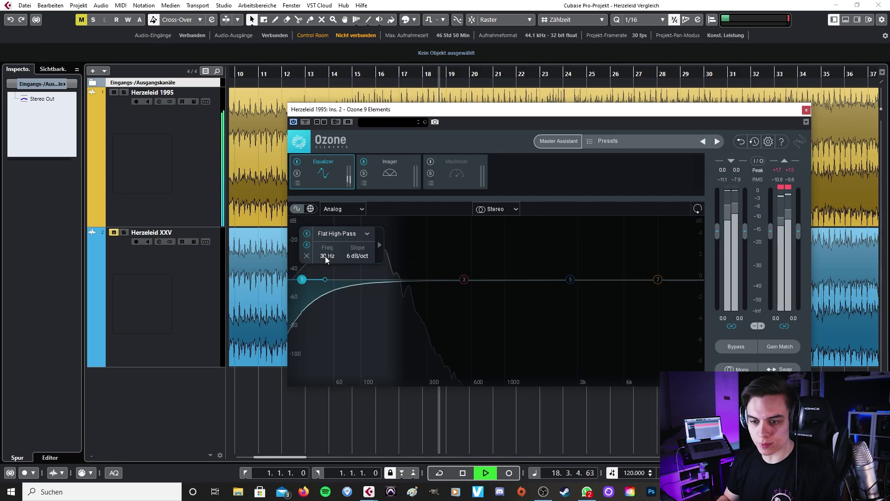
scroll(326, 259, down, 3)
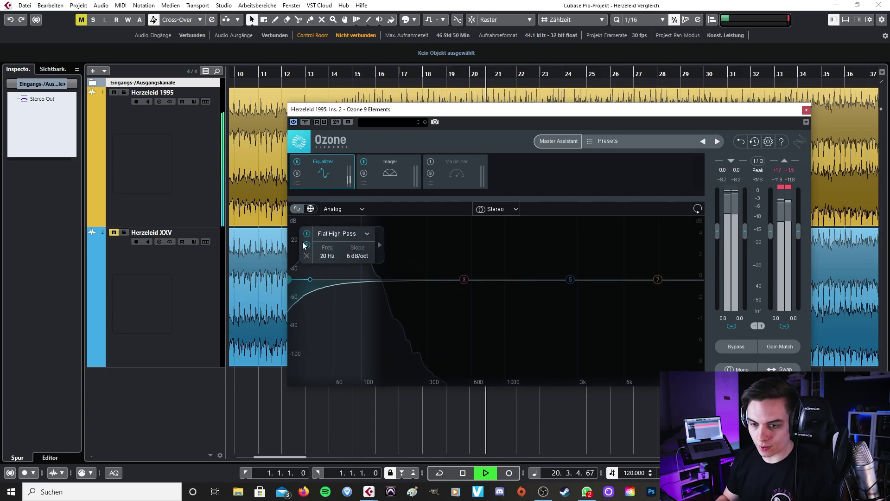
click(305, 246)
key(space)
Change equalizer band 3 to a Low Shelf at about 199 Hz with 1.1 dB gain.
drag(463, 280, 379, 264)
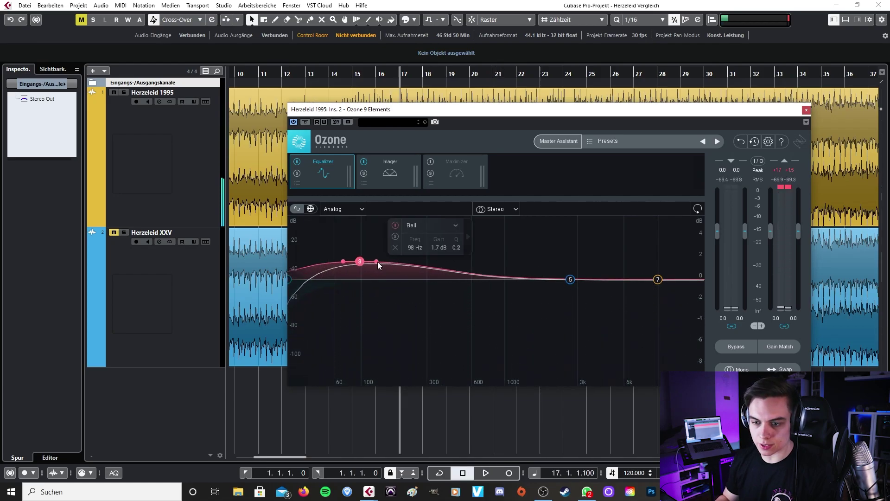
double_click(359, 261)
click(356, 233)
mouse_move(359, 261)
click(417, 261)
drag(359, 278, 398, 269)
Preview Herzeleid 1995 with the low shelf from bar 17, and close the Ozone window with that band switched off.
key(space)
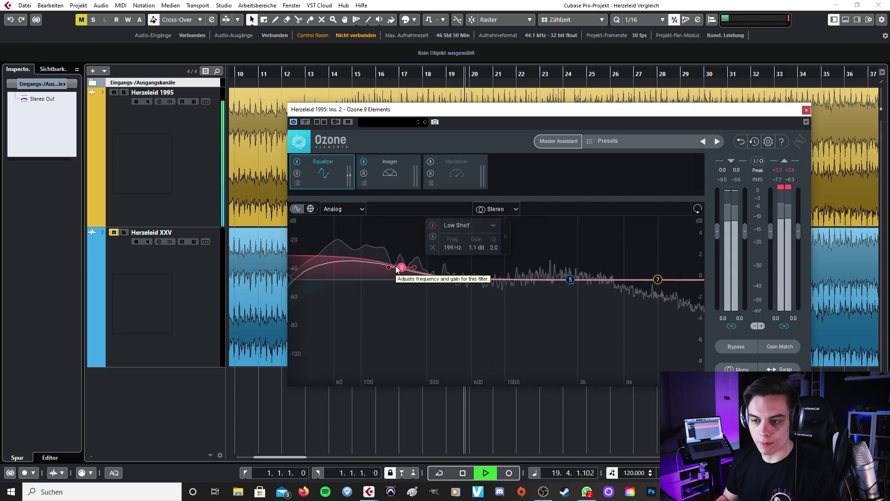
key(space)
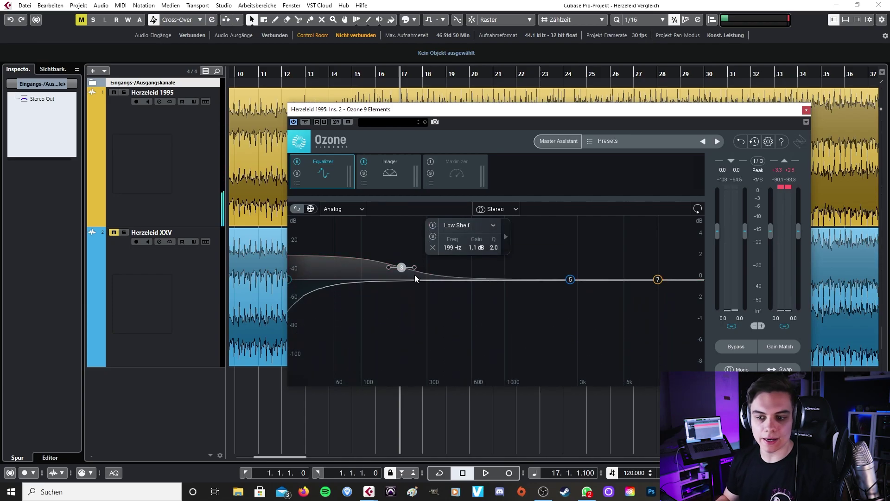
click(805, 111)
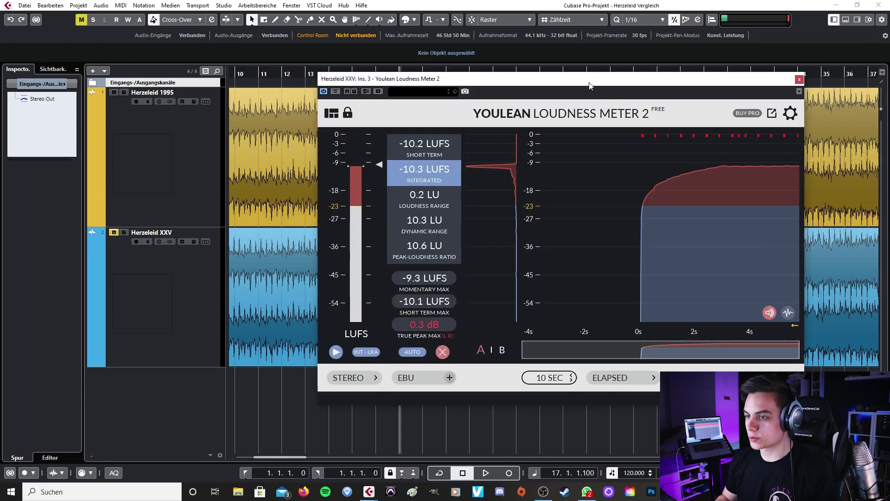
Arrange the Youlean Loudness Meter 2 windows of Herzeleid 1995 and XXV side by side and compare their loudness values.
drag(564, 83, 546, 87)
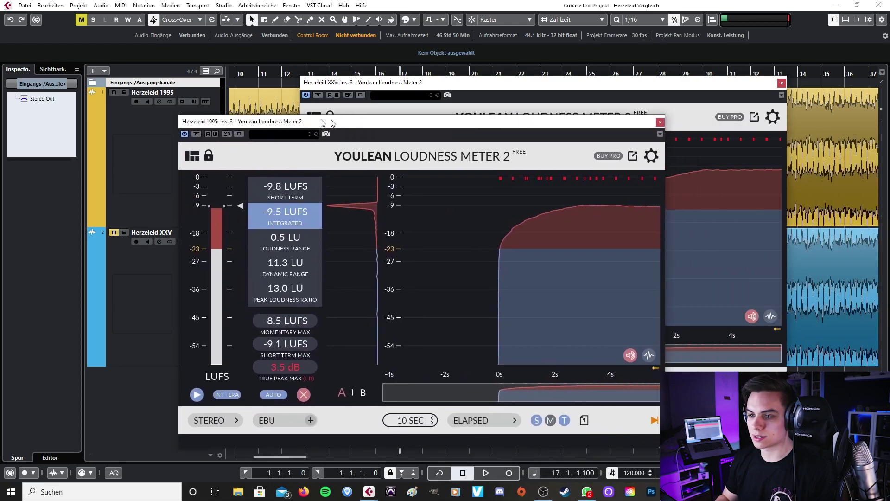
drag(341, 113, 235, 99)
drag(467, 82, 601, 117)
drag(369, 100, 389, 106)
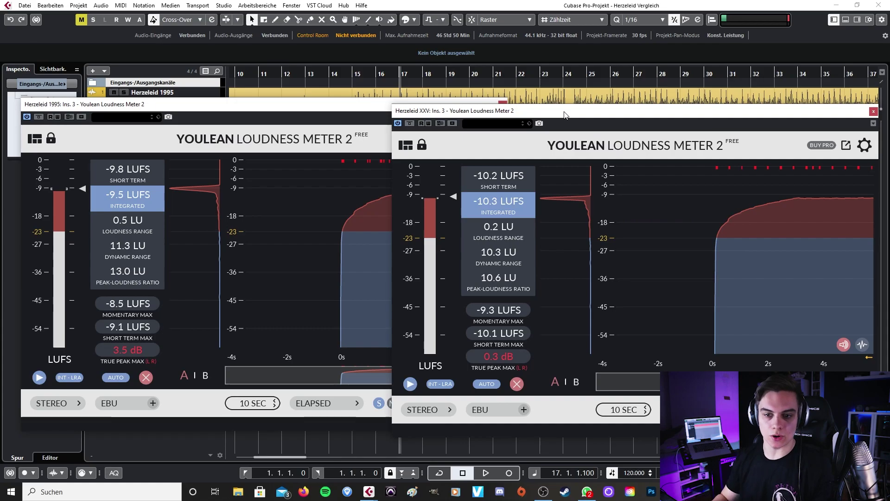
drag(575, 112, 576, 106)
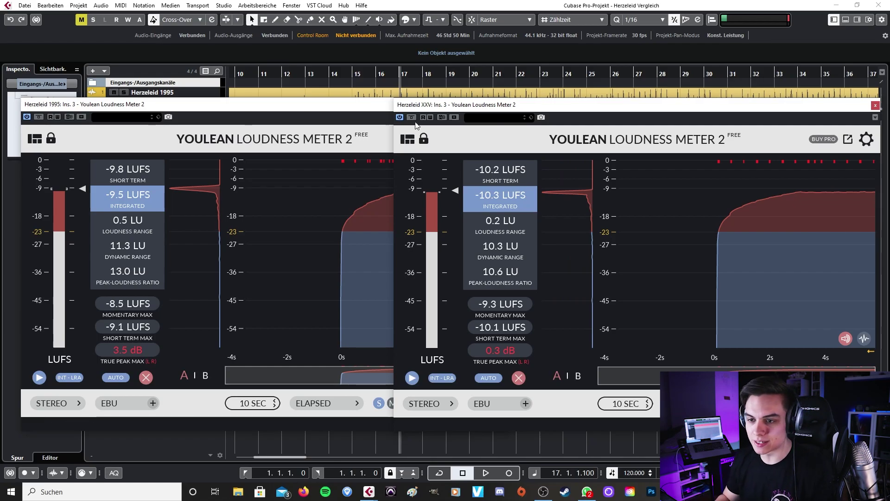
drag(451, 105, 446, 105)
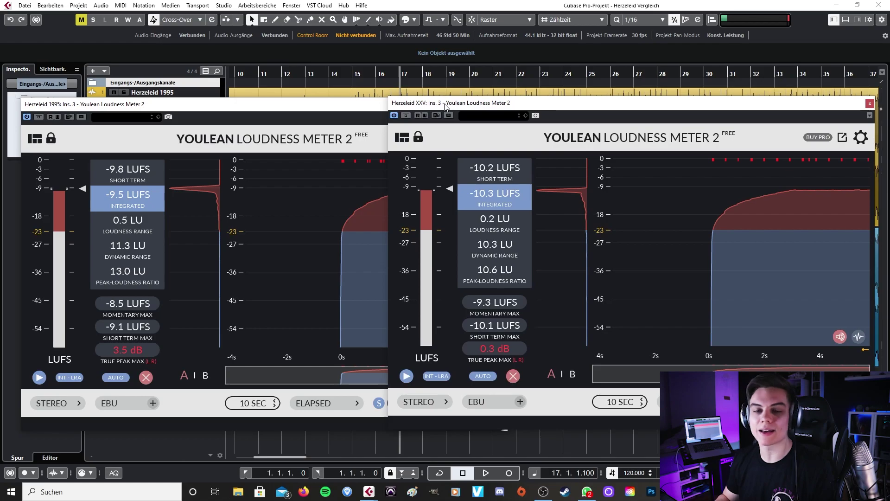
Play from bar 17 and realign both loudness meter windows to compare the newly measured LUFS and true peak values.
drag(445, 105, 429, 111)
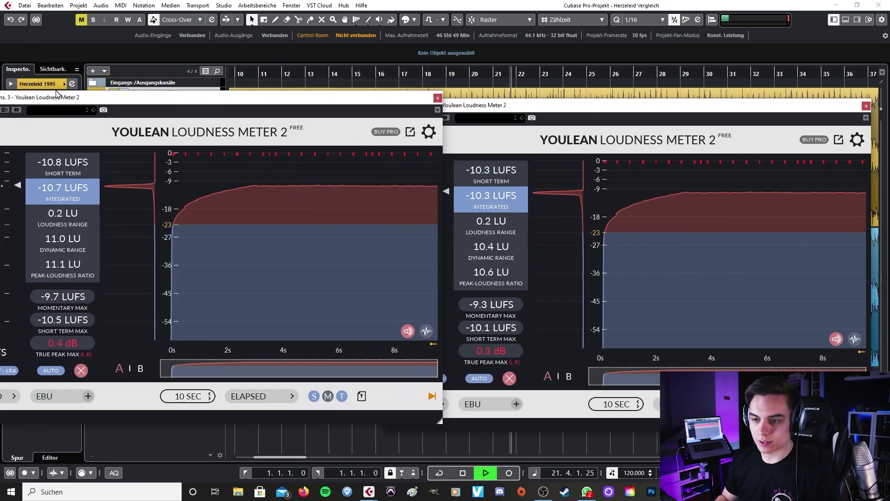
drag(58, 90, 79, 102)
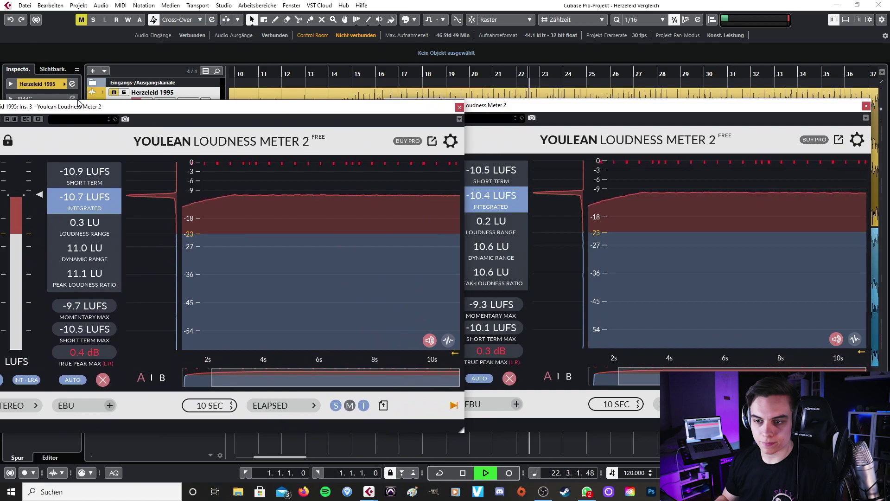
drag(511, 104, 525, 104)
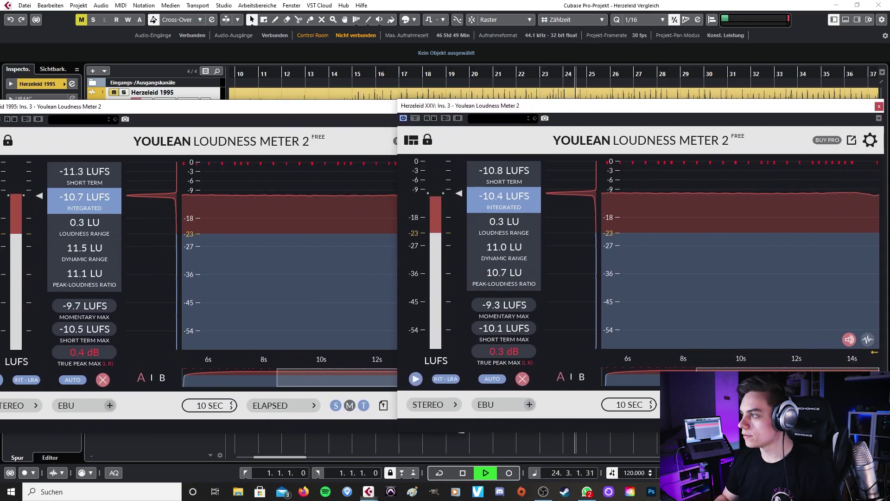
Bring up the MixConsole and close the Youlean Loudness Meter 2 windows of both Herzeleid tracks.
key(F3)
drag(255, 16, 220, 28)
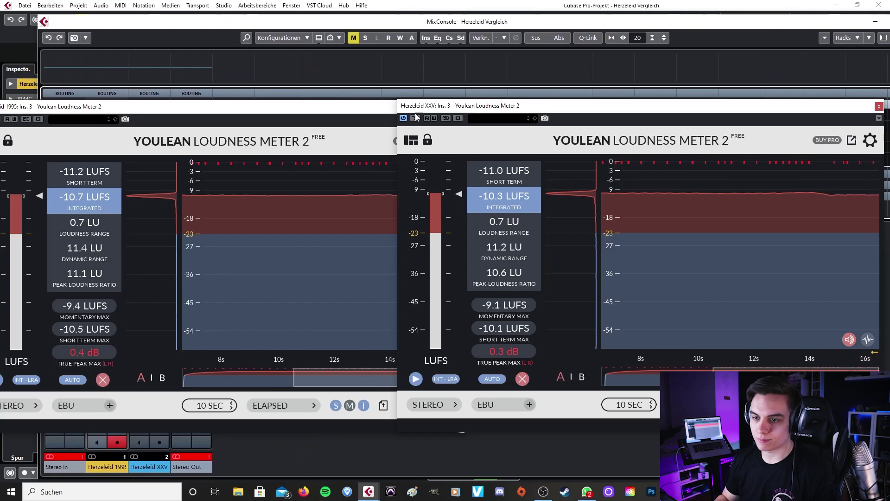
click(879, 106)
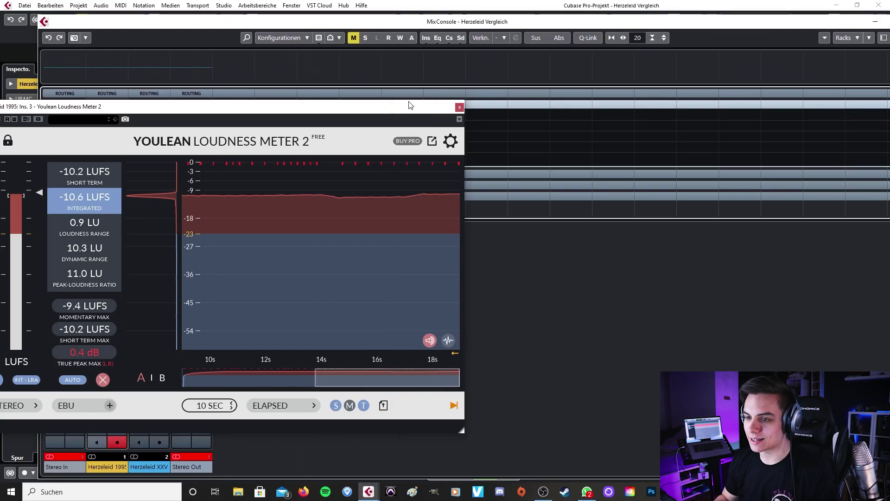
click(459, 106)
drag(410, 27, 397, 27)
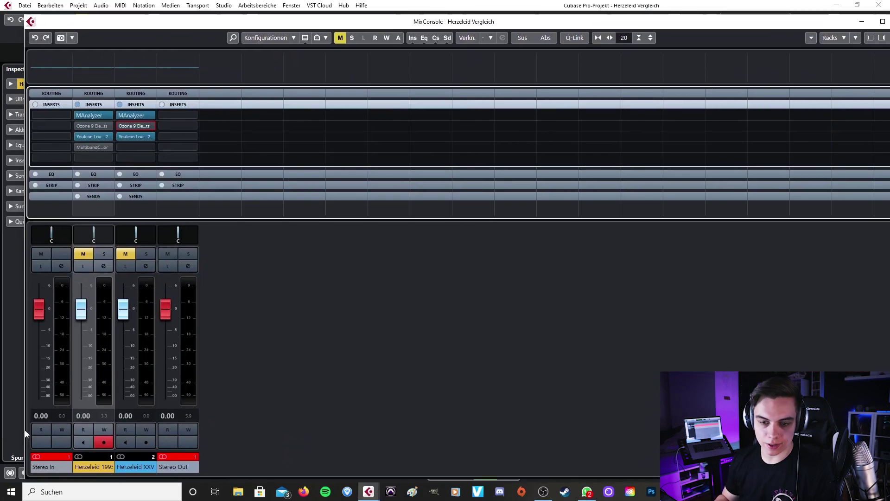
drag(323, 25, 732, 74)
Restart playback at bar 17, reopen both tracks' Youlean Loudness Meter 2 windows from the MixConsole, and arrange them side by side.
click(374, 85)
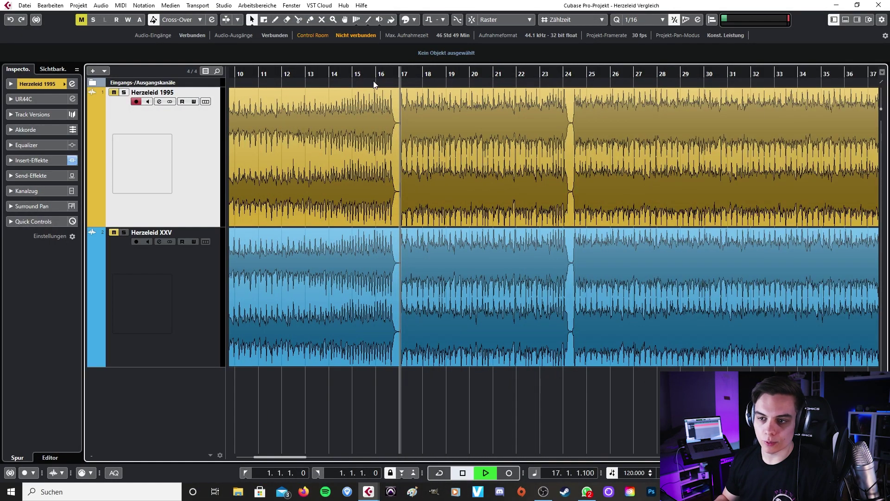
key(F3)
drag(441, 65, 414, 37)
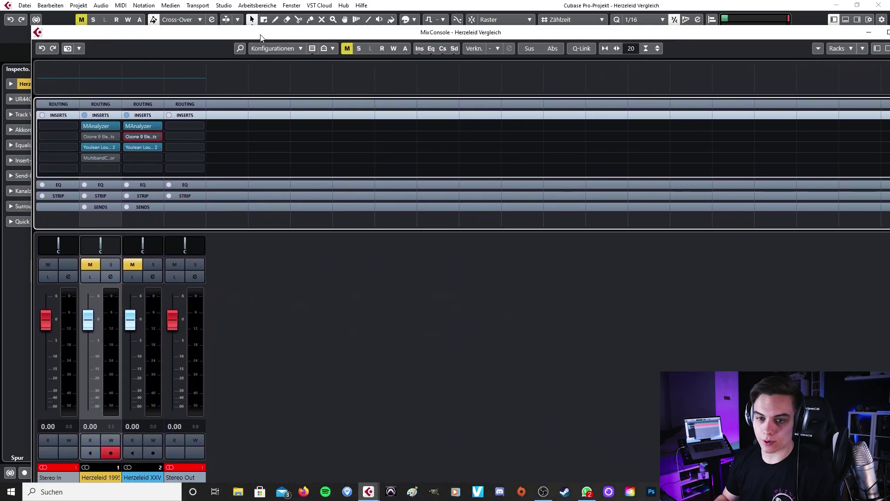
key(F3)
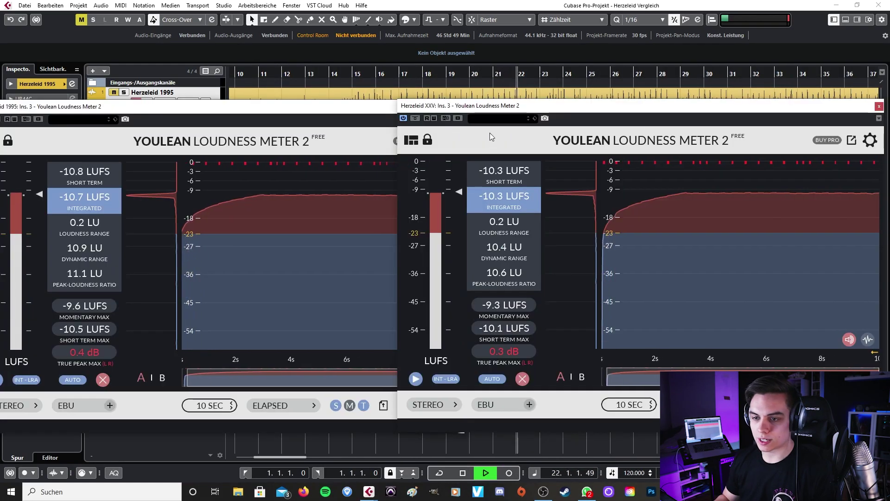
drag(514, 109, 488, 109)
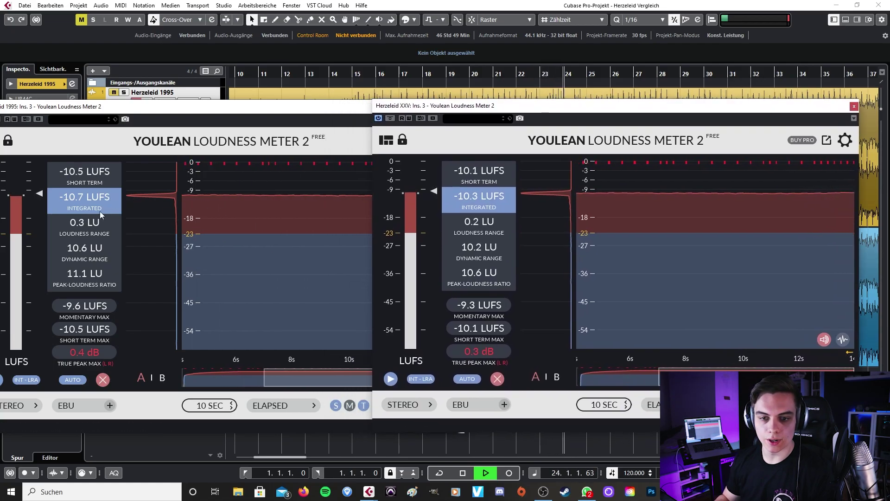
drag(136, 111, 168, 115)
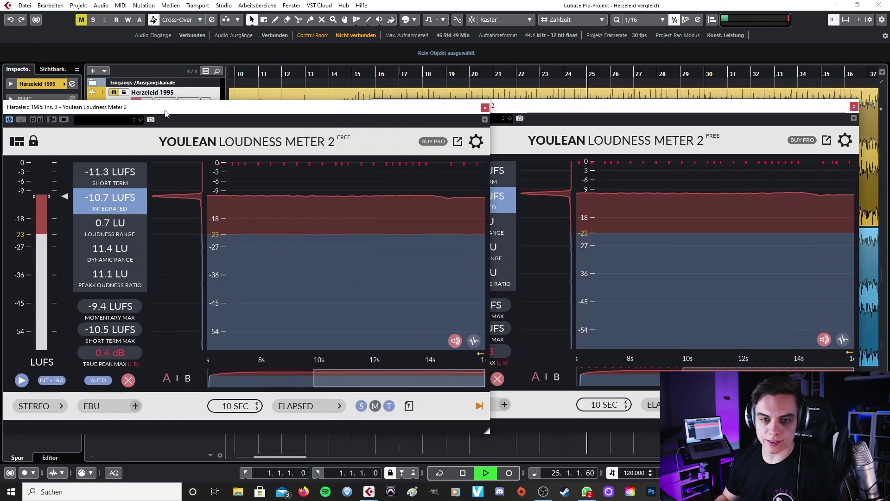
Compare the integrated LUFS and true peak values of Herzeleid 1995 and XXV during playback, keeping both meters in view.
mouse_move(123, 199)
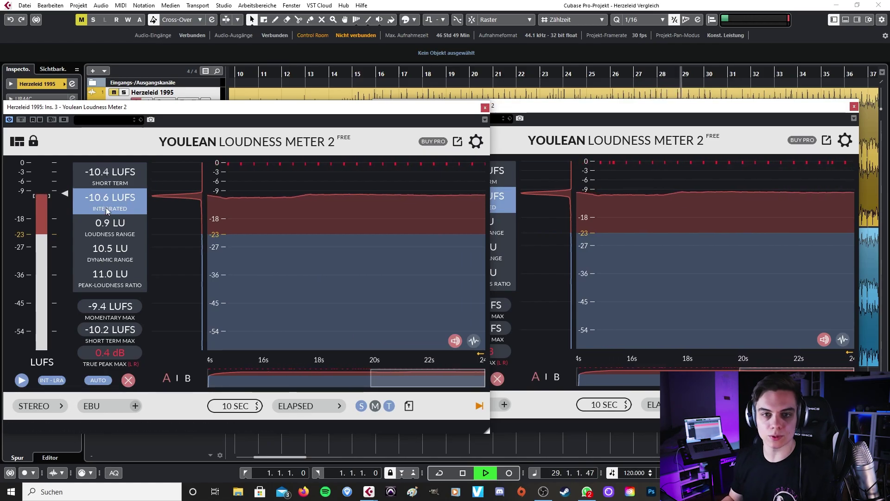
click(531, 178)
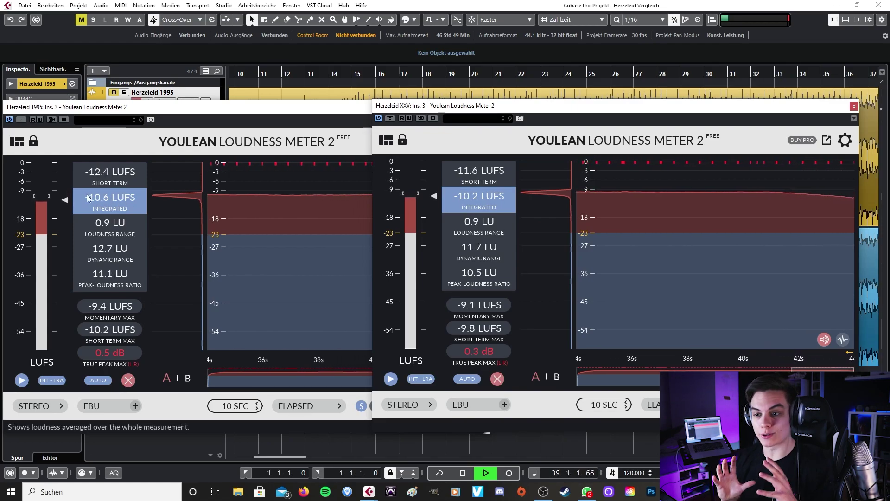
mouse_move(620, 166)
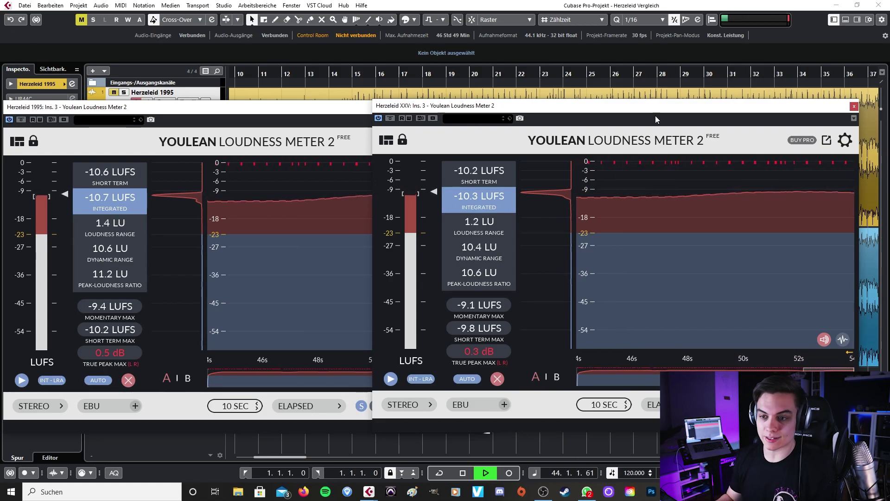
mouse_move(619, 107)
mouse_down()
mouse_move(290, 97)
mouse_move(402, 114)
mouse_move(615, 95)
mouse_move(625, 106)
mouse_up()
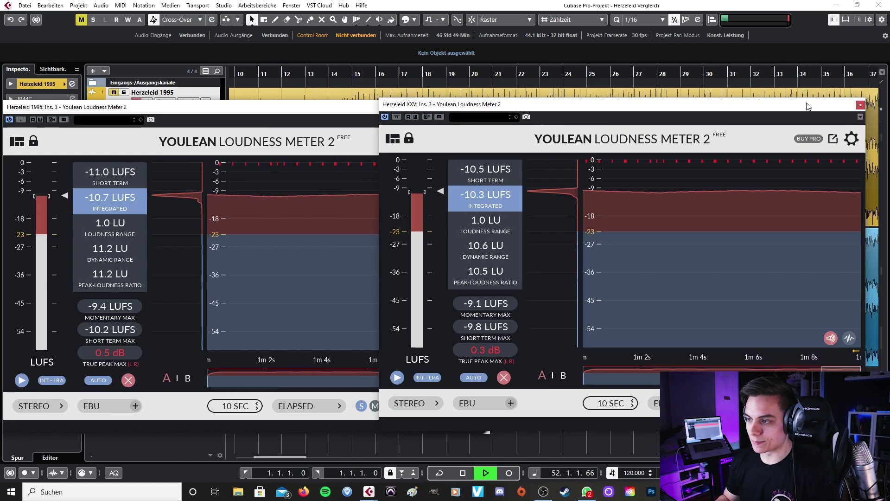
drag(805, 103, 817, 103)
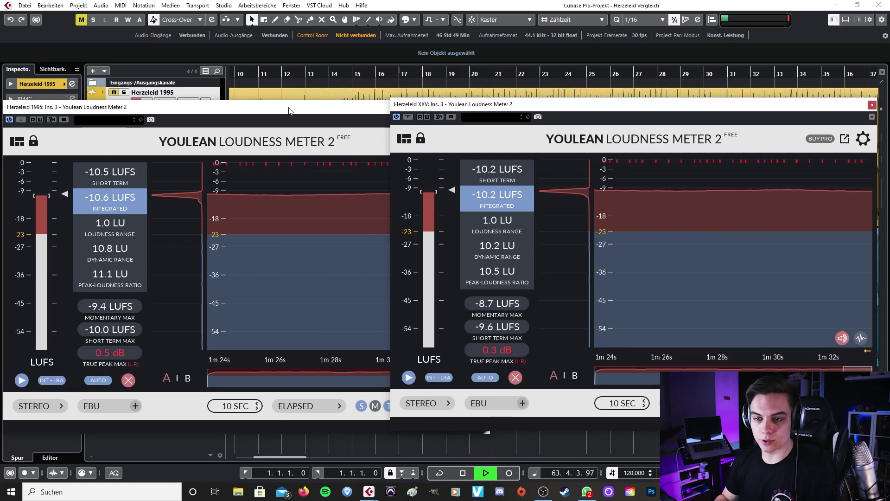
Align the two loudness meter windows for a final comparison and close both of them.
drag(287, 108, 288, 104)
click(510, 104)
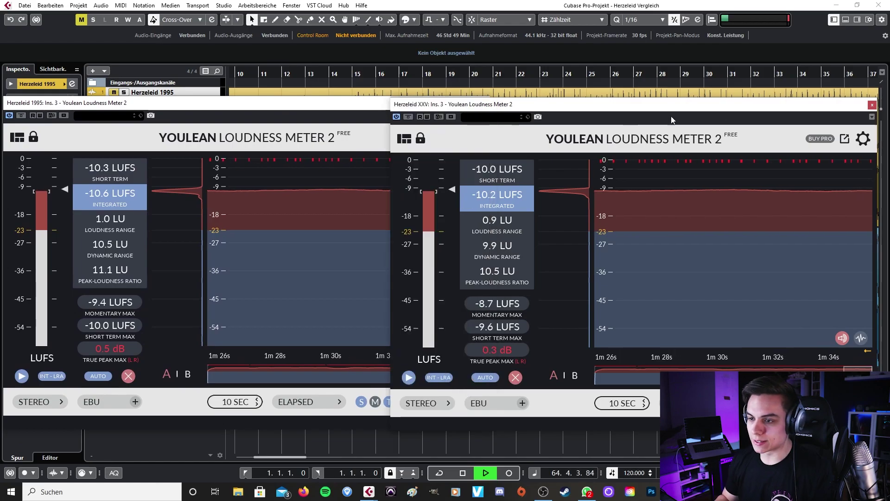
click(872, 105)
click(485, 103)
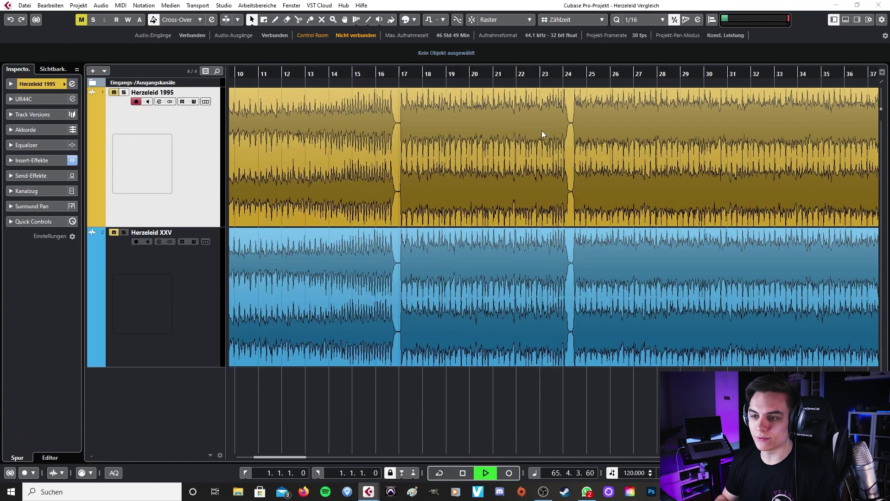
Stop playback and locate the start of the Seemann events around bar 160 on both tracks.
key(g)
key(g)
key(g)
key(space)
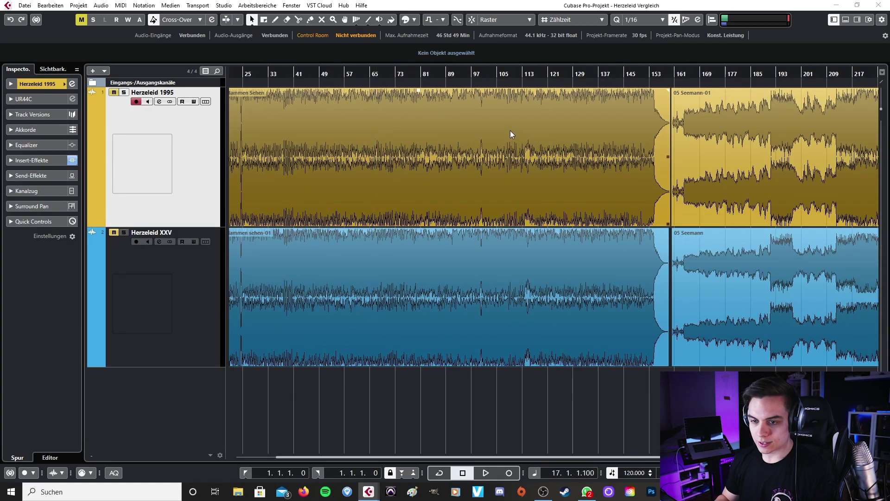
key(h)
key(h)
key(h)
key(h)
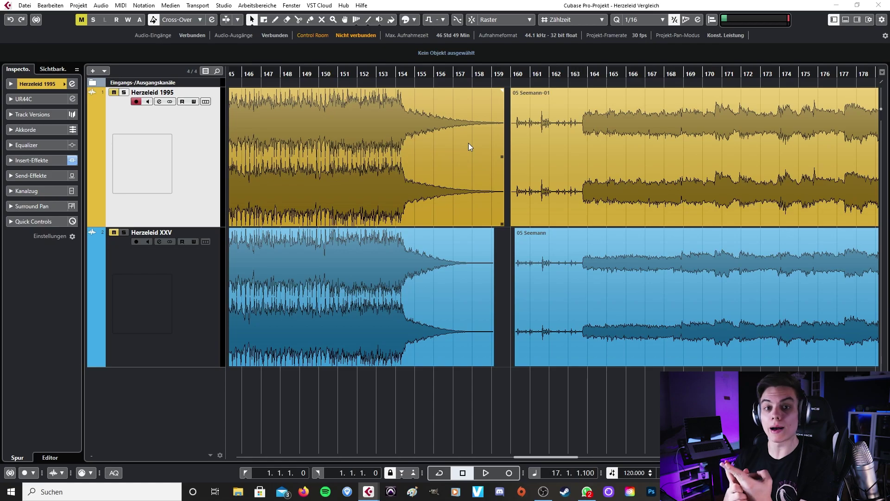
scroll(589, 134, up, 6)
scroll(572, 124, down, 4)
Compare the waveform levels of 05 Seemann-01 on Herzeleid 1995 and 05 Seemann on Herzeleid XXV from bar 160.
click(557, 149)
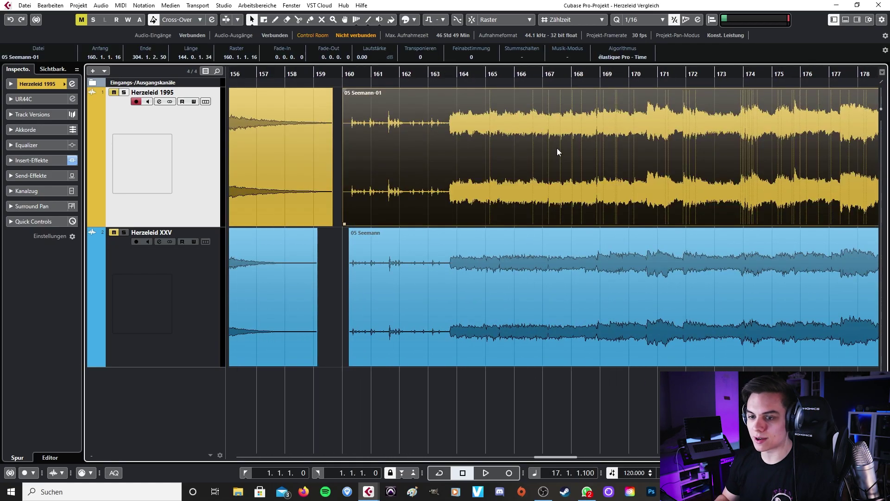
click(550, 230)
click(535, 210)
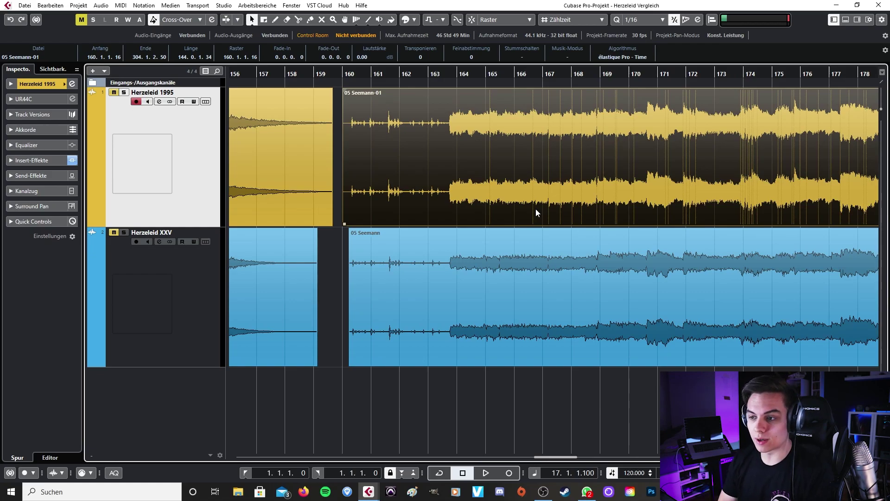
ctrl+scroll(535, 208, up, 2)
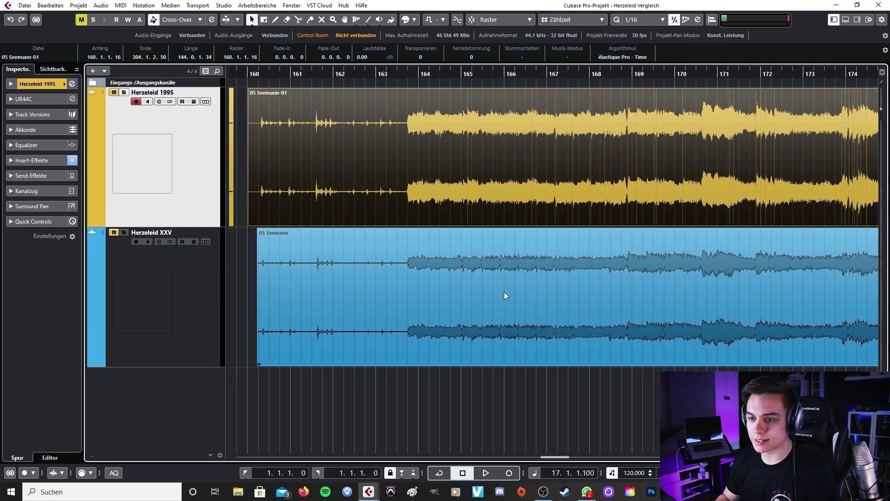
click(502, 393)
ctrl+scroll(496, 379, down, 1)
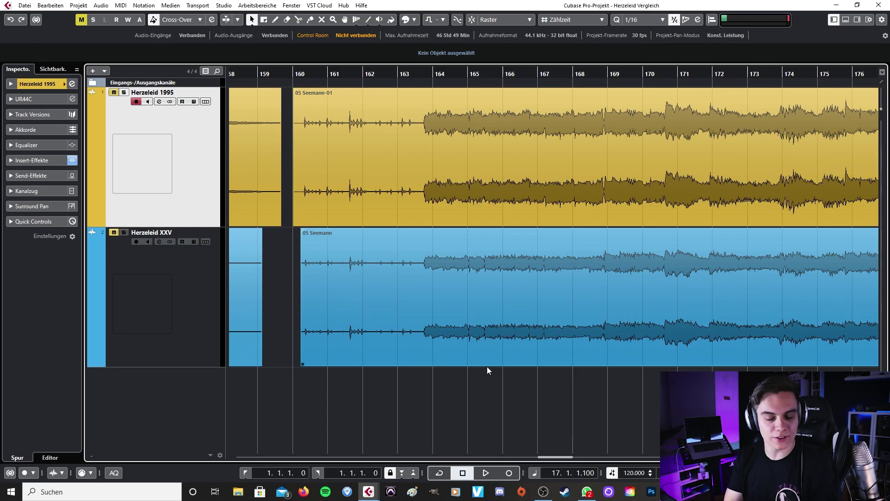
scroll(500, 358, up, 3)
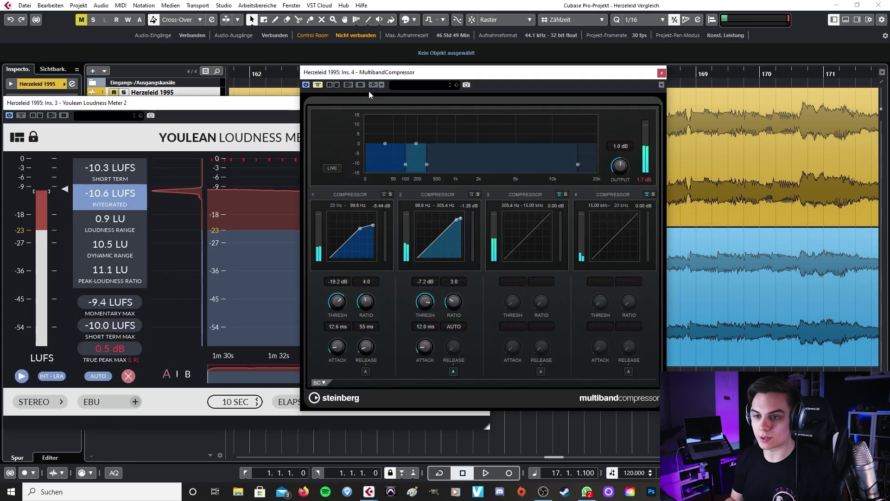
Close the Youlean Loudness Meter 2 and MultibandCompressor windows of Herzeleid 1995.
click(297, 102)
click(484, 102)
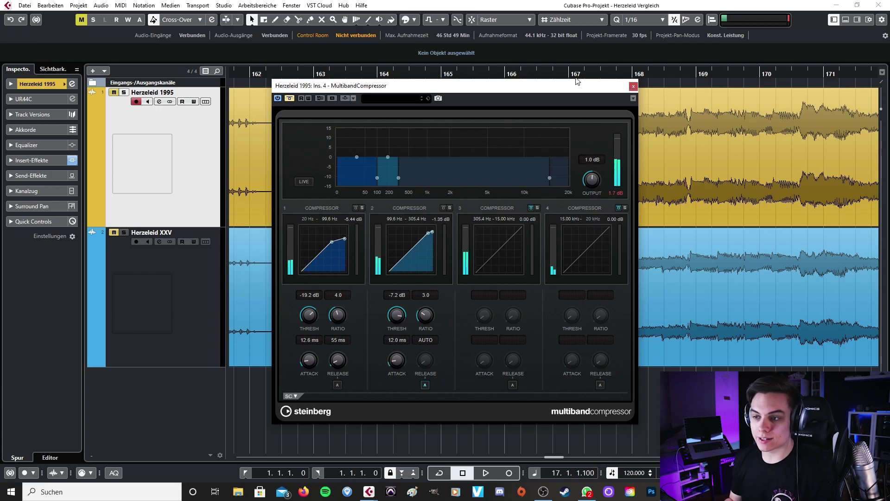
click(633, 86)
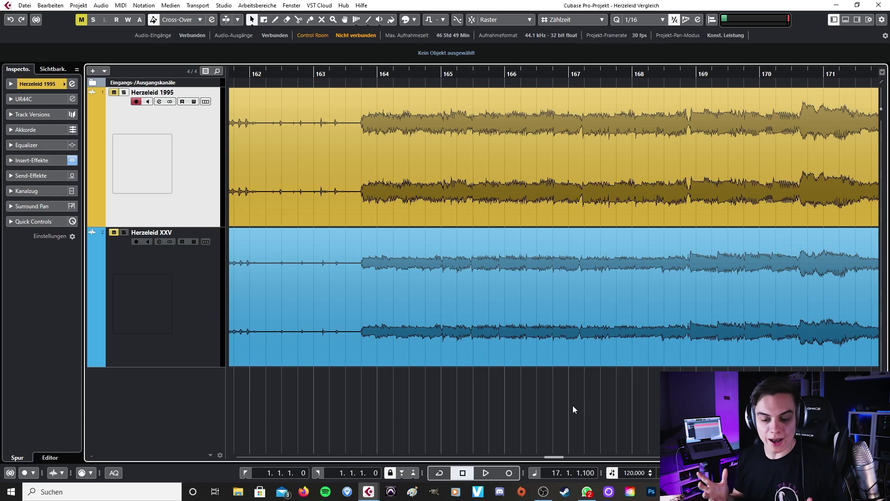
Set the playback position to 163.3.3.116, just before the louder Seemann entry ahead of bar 164.
scroll(605, 174, down, 3)
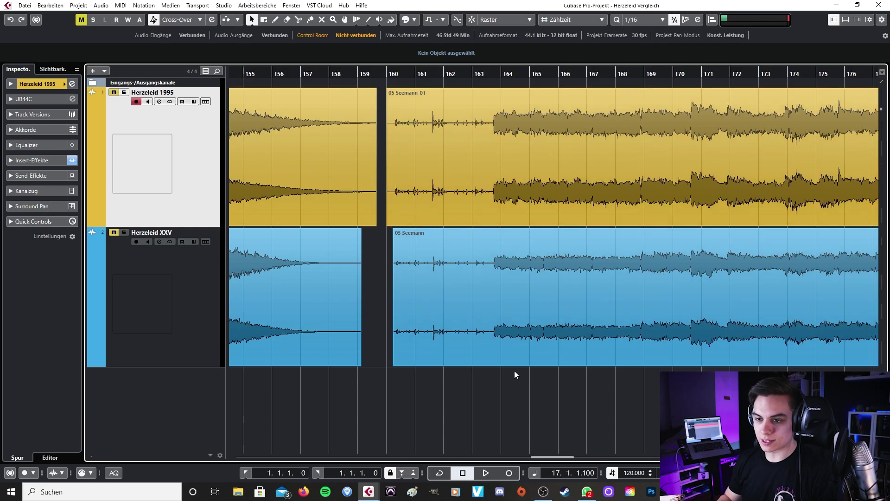
key(space)
key(space)
scroll(499, 166, up, 6)
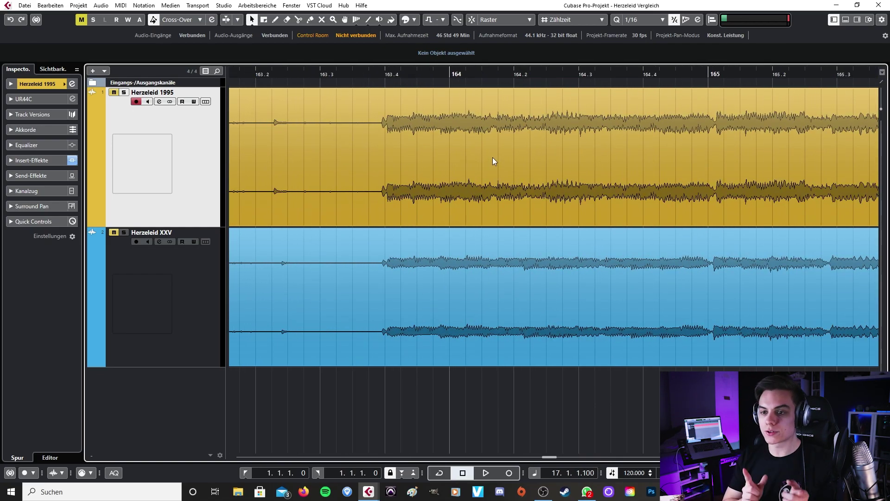
click(375, 73)
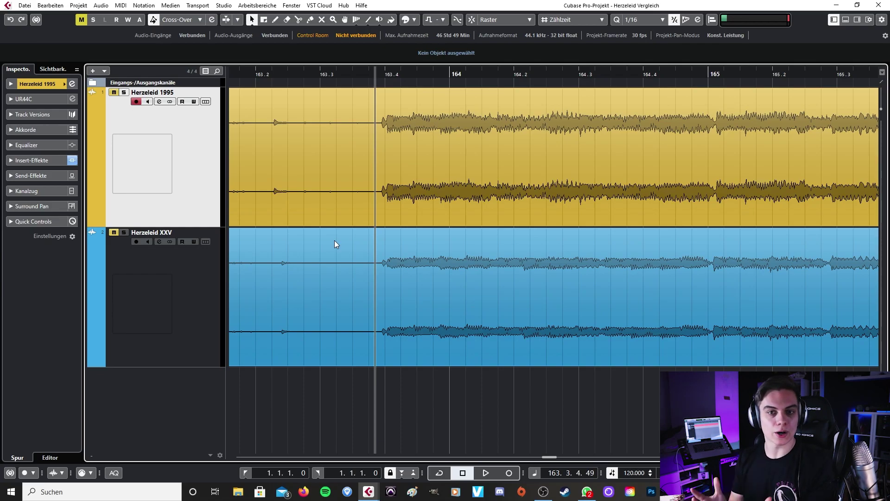
drag(436, 79, 416, 278)
click(415, 352)
click(405, 393)
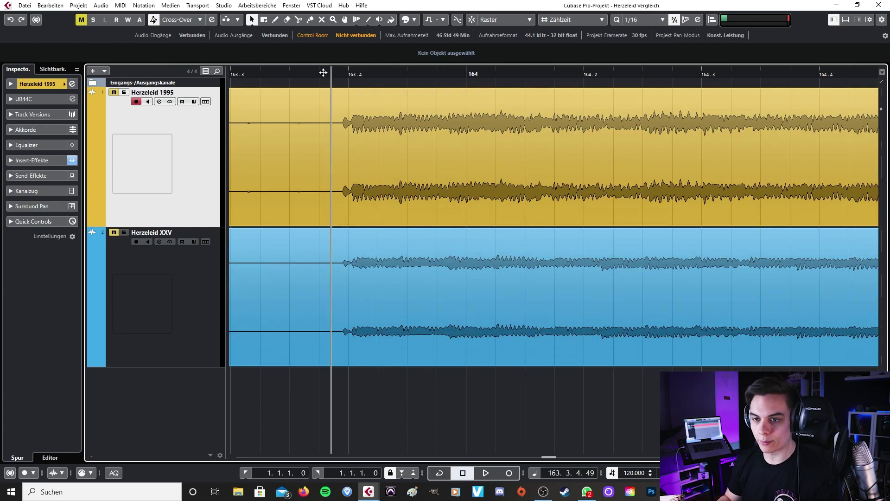
drag(320, 73, 347, 158)
Unmute Herzeleid 1995, preview its Seemann passage from 163.3.3.116, and move the playback position to 163.3.4.97.
scroll(345, 160, down, 10)
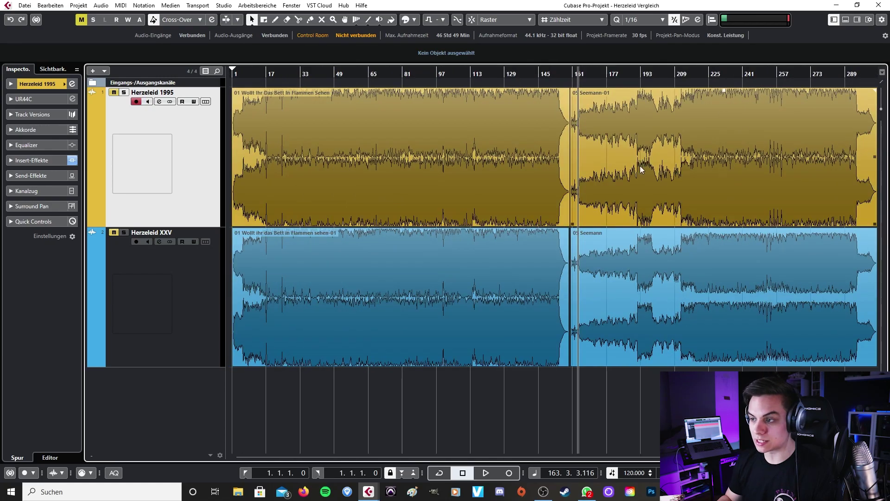
scroll(446, 171, up, 10)
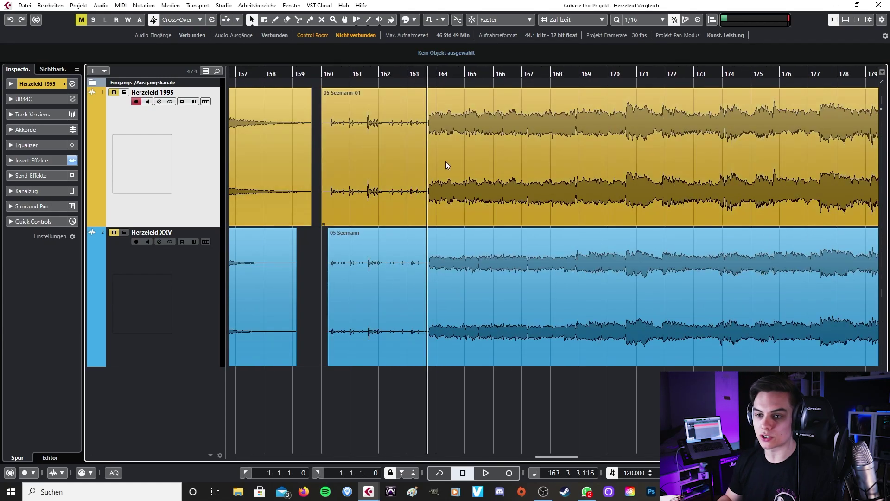
scroll(446, 166, up, 2)
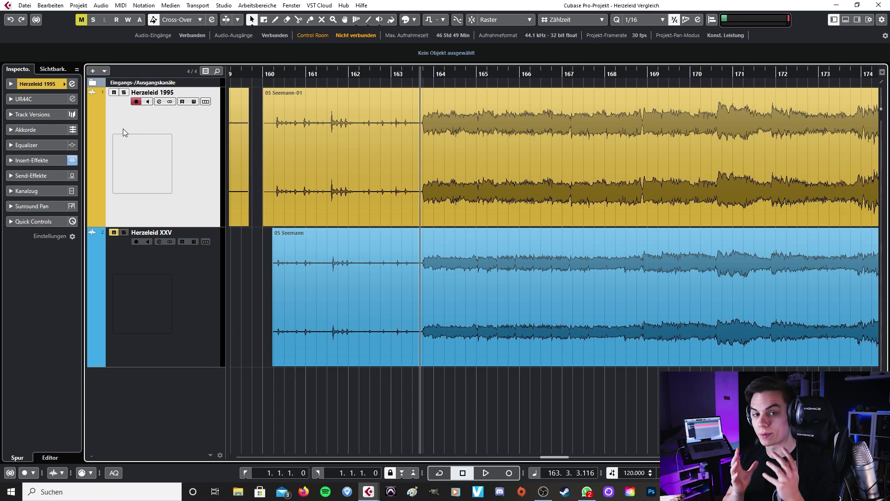
key(space)
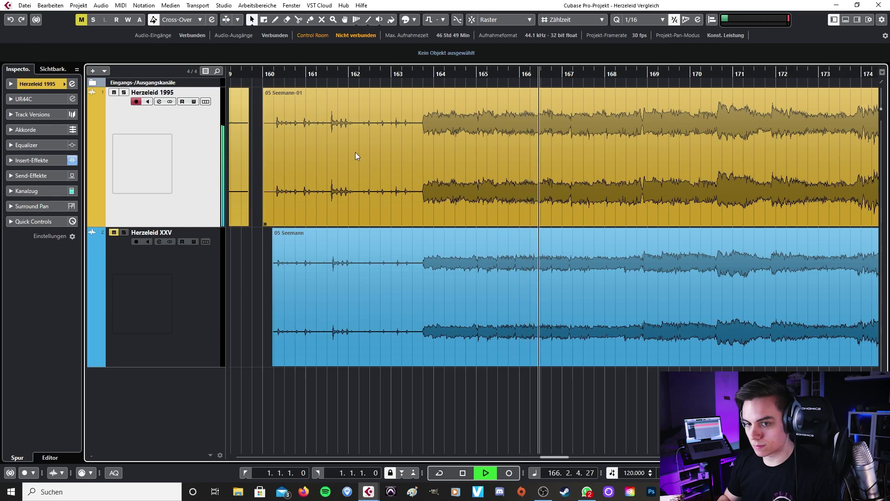
key(space)
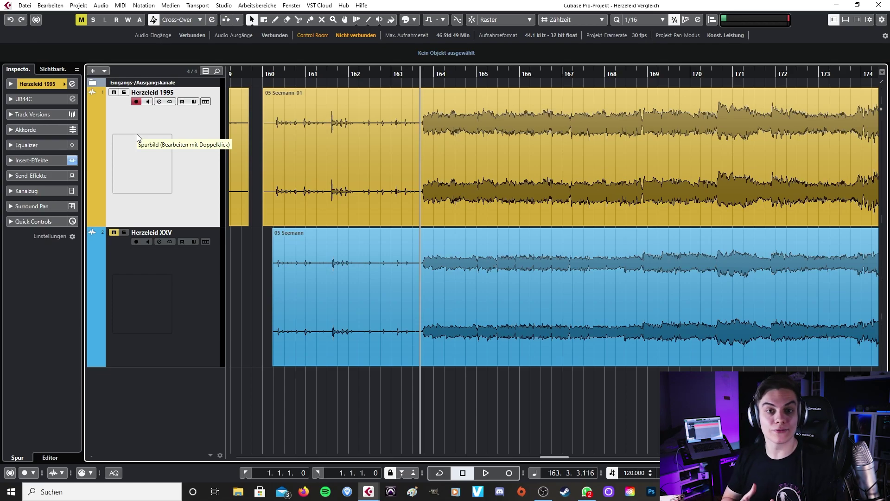
ctrl+scroll(424, 129, up, 5)
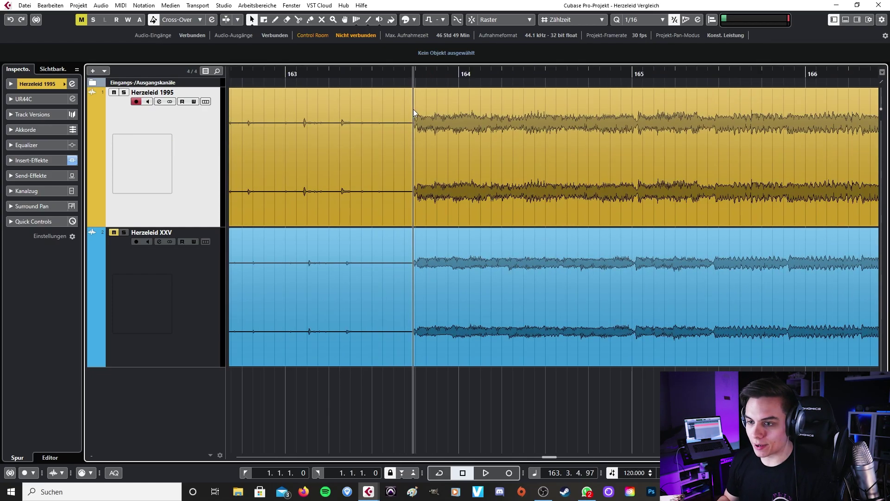
ctrl+scroll(413, 109, down, 3)
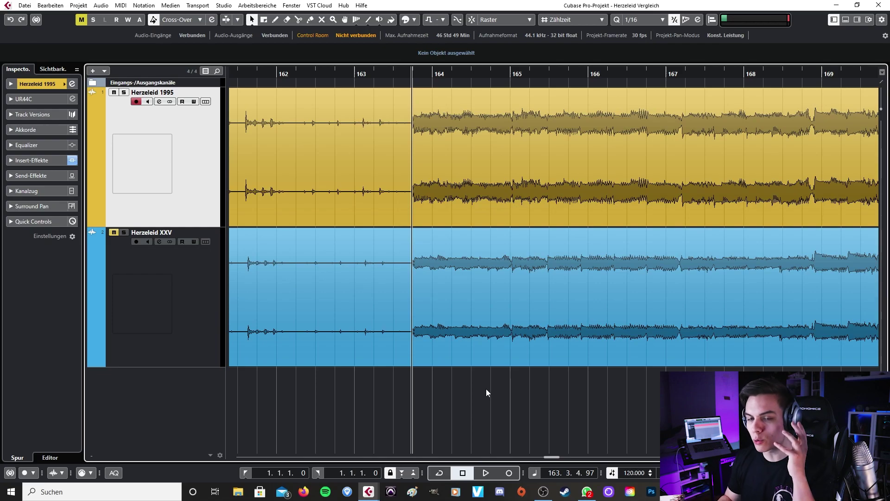
Play the Seemann entry from 163.3.4.97 on Herzeleid 1995, swap the mutes of the two tracks, and play the same passage on Herzeleid XXV.
key(space)
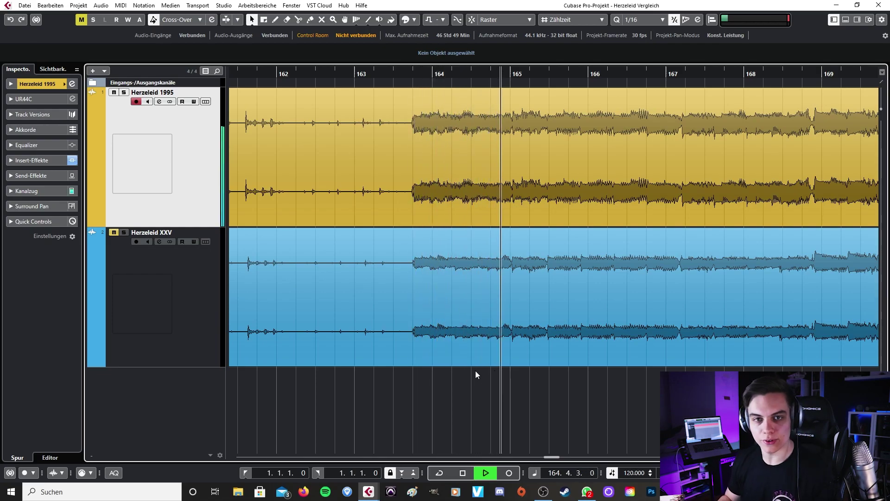
key(space)
click(114, 92)
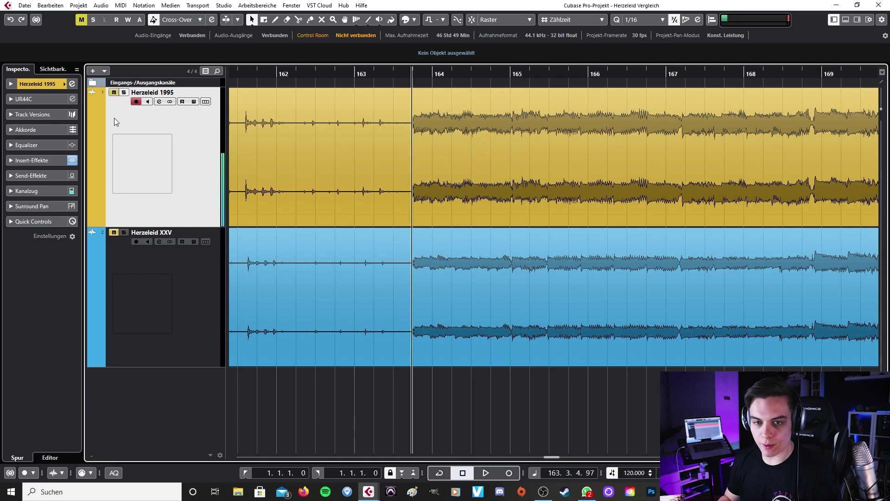
click(113, 233)
key(space)
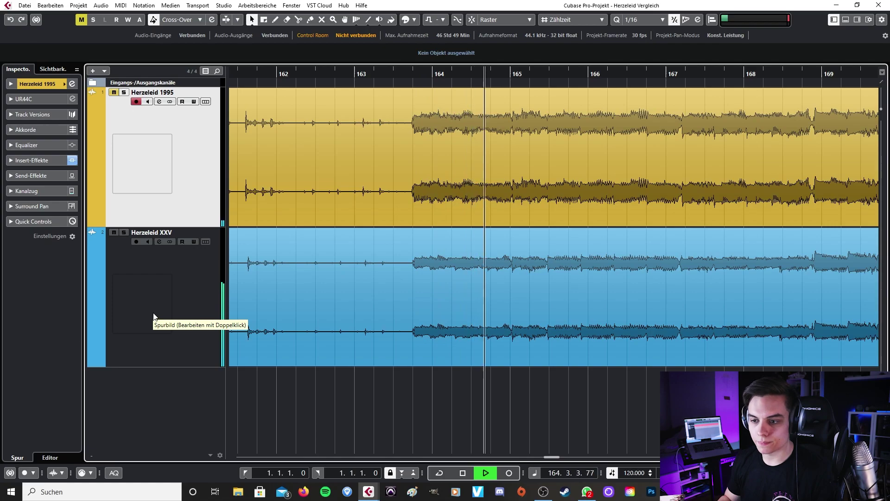
key(space)
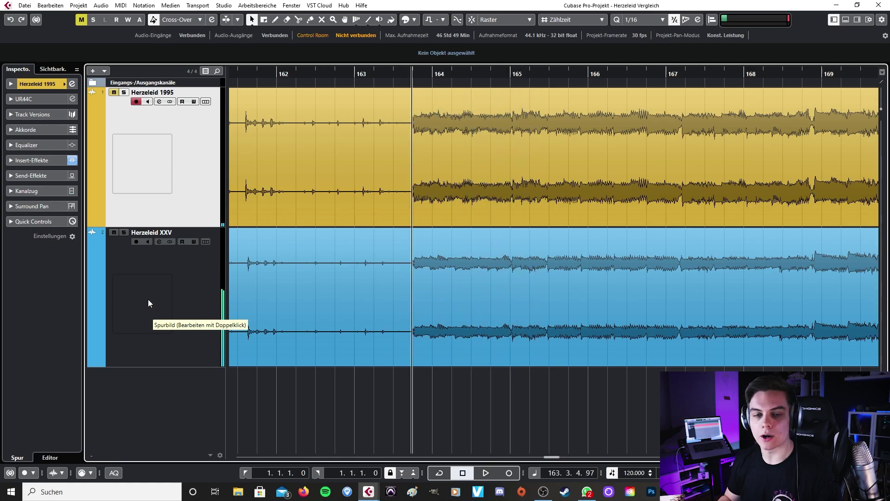
Examine the waveforms of both tracks at the Seemann entry just before bar 164, both close up and across the following bars.
ctrl+scroll(450, 296, up, 2)
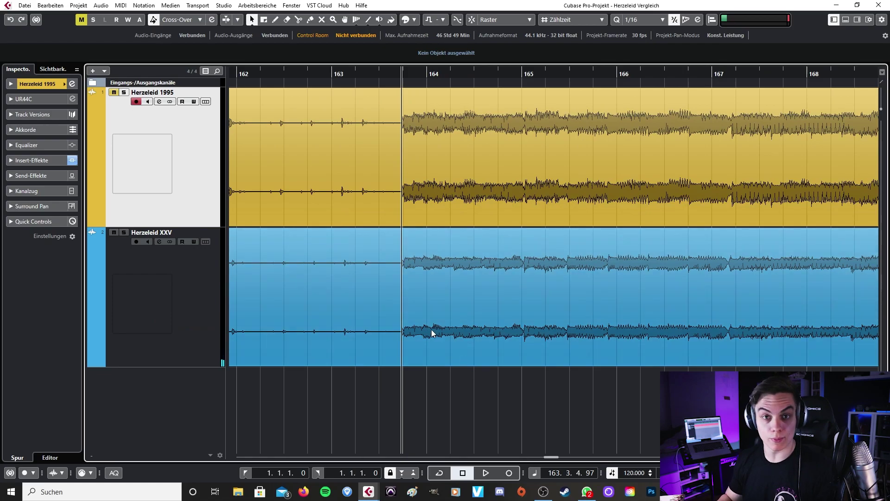
ctrl+scroll(431, 329, up, 4)
ctrl+scroll(411, 293, up, 5)
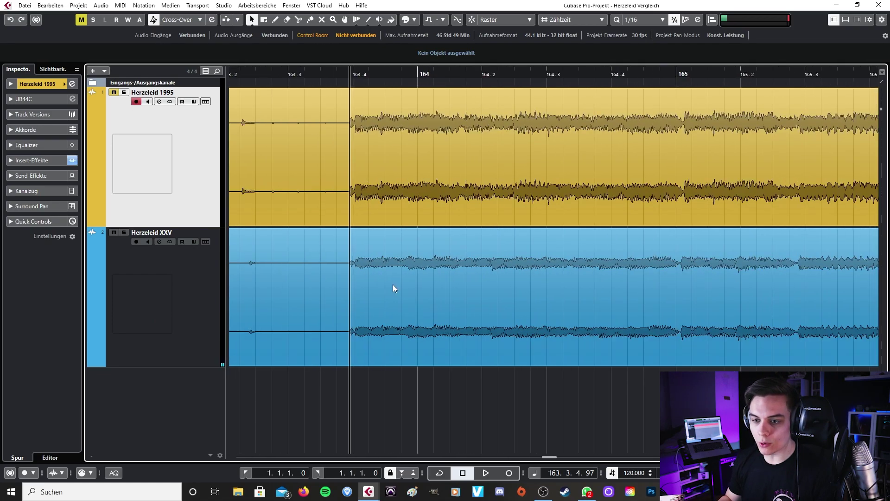
ctrl+scroll(435, 256, down, 5)
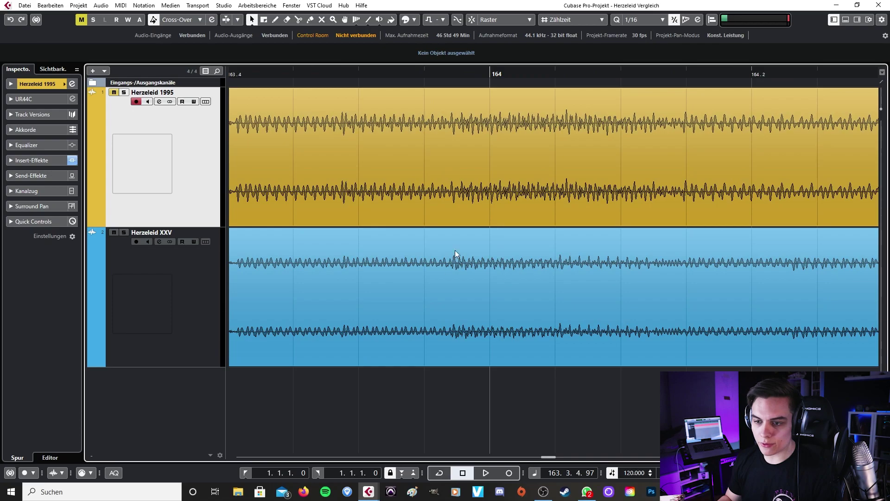
ctrl+scroll(668, 265, down, 6)
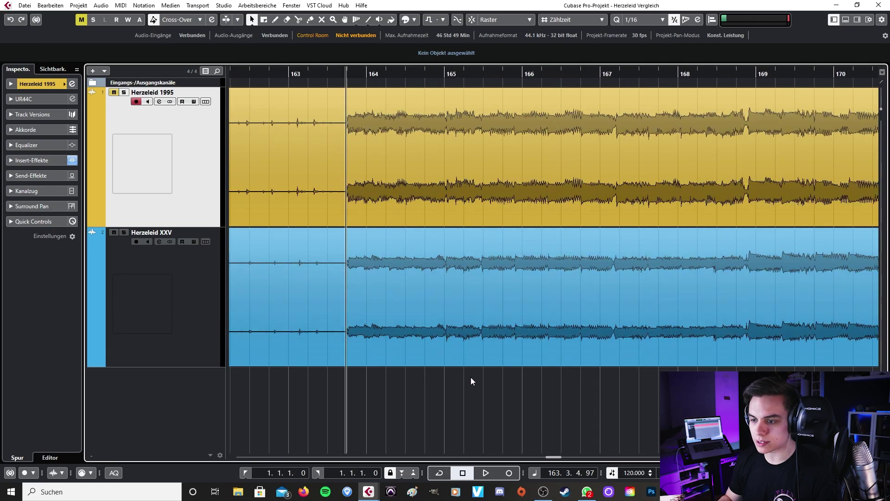
ctrl+scroll(349, 260, up, 10)
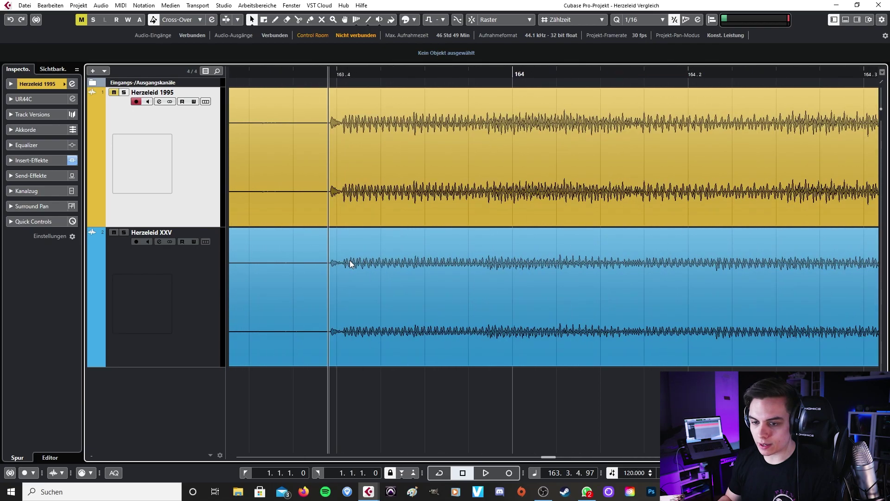
ctrl+scroll(350, 260, down, 4)
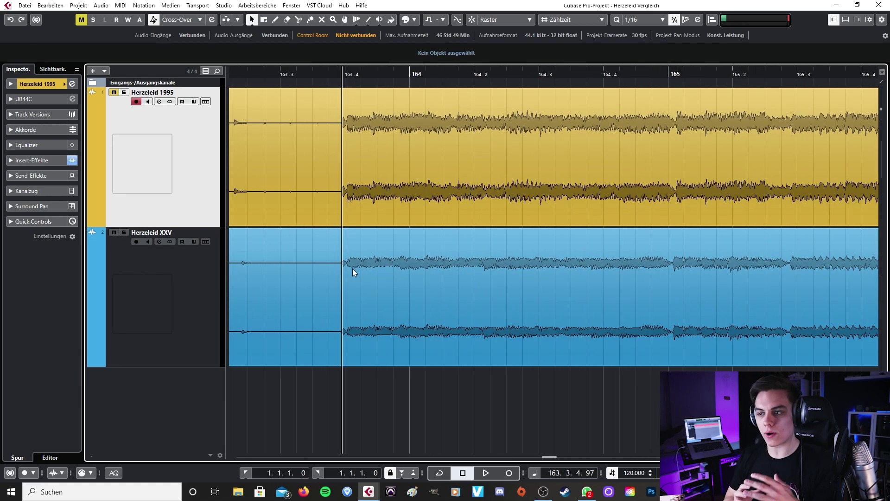
ctrl+scroll(352, 272, up, 2)
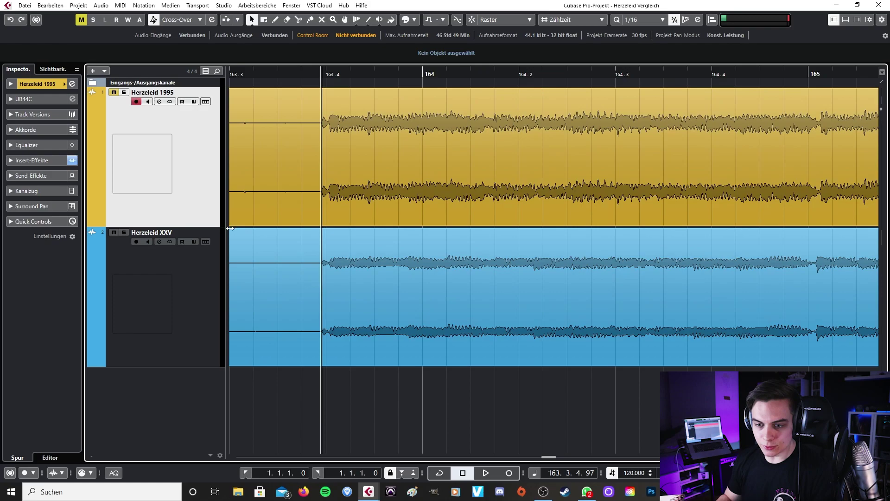
Select the Herzeleid XXV track and play its Seemann entry from 163.3.4.97.
click(213, 276)
ctrl+scroll(319, 276, up, 3)
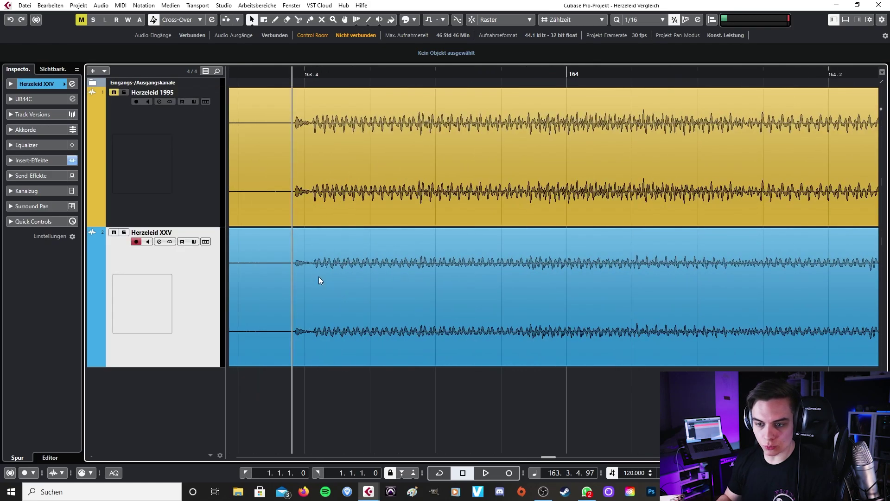
ctrl+scroll(318, 276, up, 1)
click(208, 188)
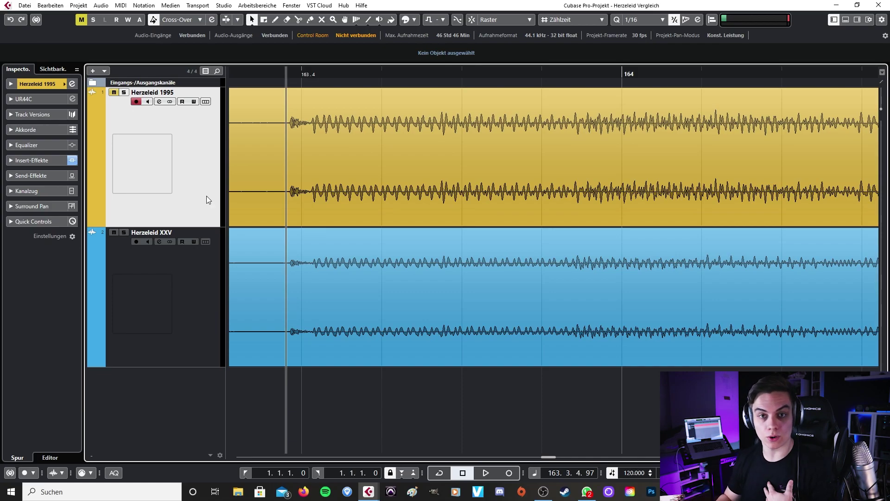
click(213, 283)
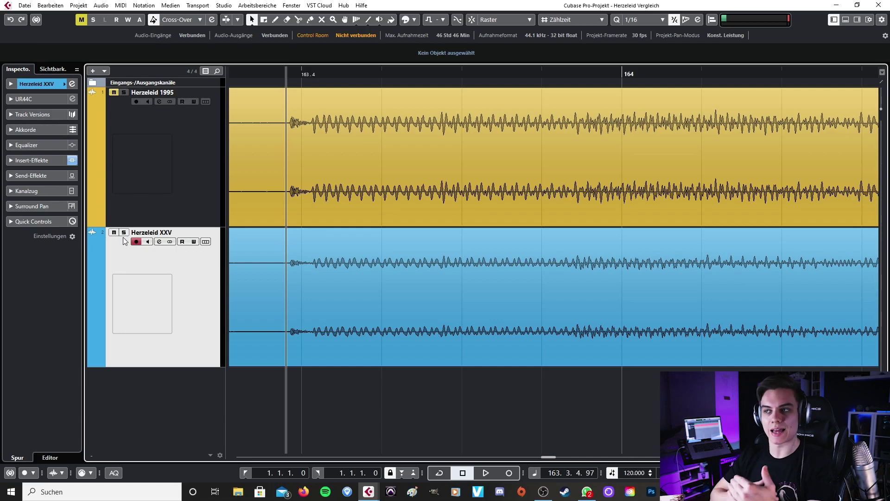
key(space)
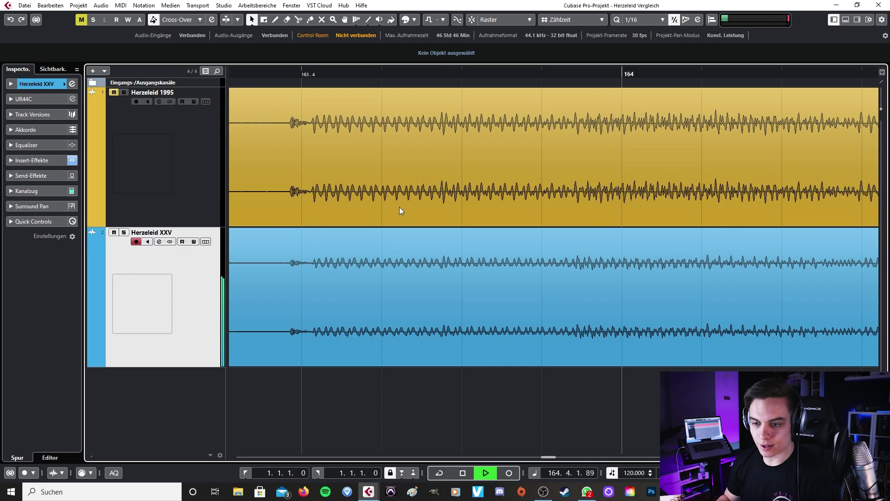
key(space)
Unmute Herzeleid 1995 and mute Herzeleid XXV, play the 1995 Seemann entry, and mute Herzeleid 1995 as well.
click(114, 93)
click(114, 232)
key(space)
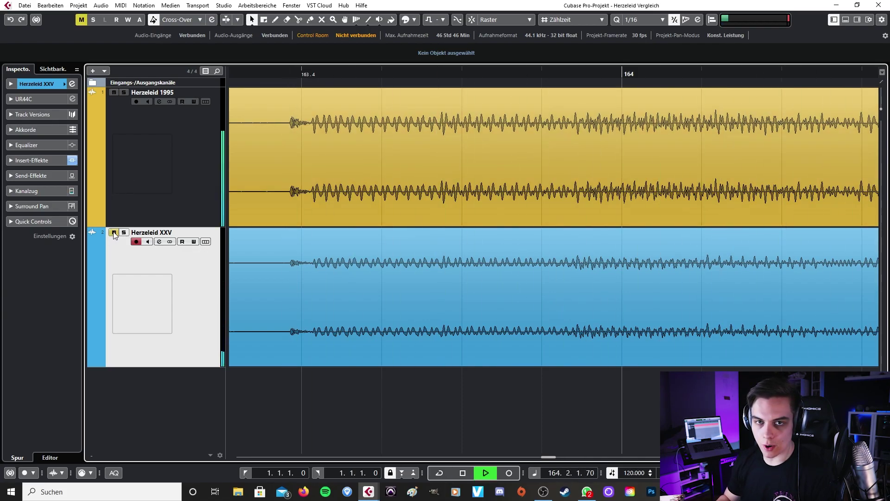
key(space)
click(114, 92)
Compare the dynamics of both Seemann waveforms from the entry before bar 164 through the louder sections up to about bar 265.
scroll(558, 237, down, 5)
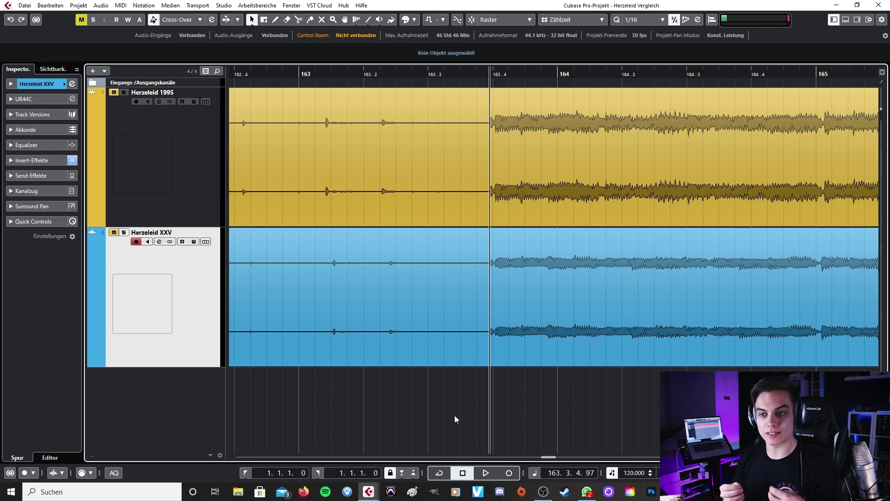
scroll(527, 395, up, 3)
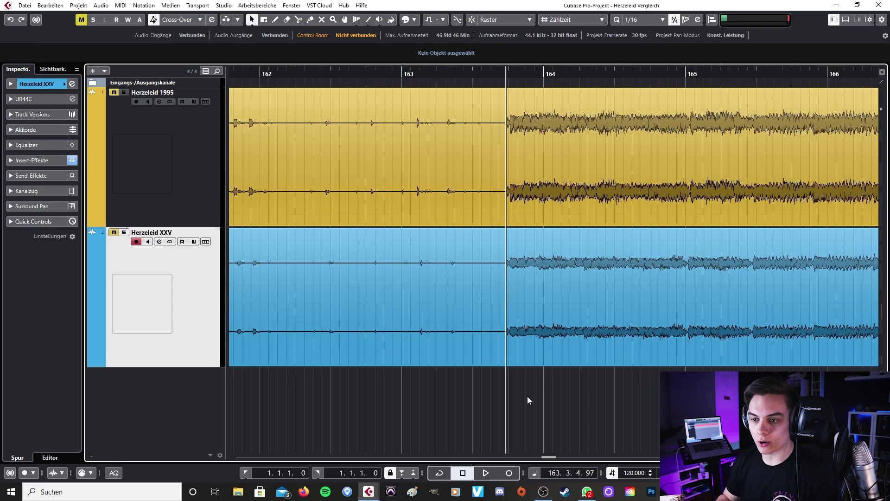
scroll(507, 383, down, 5)
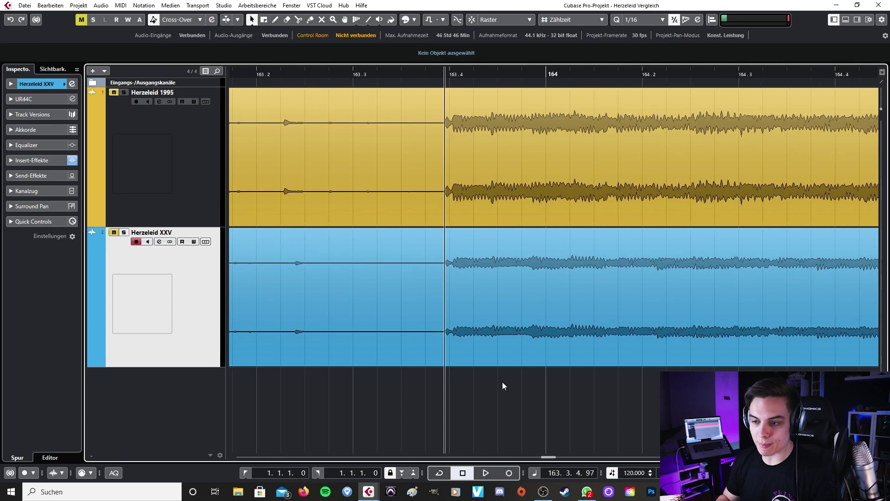
scroll(497, 383, down, 6)
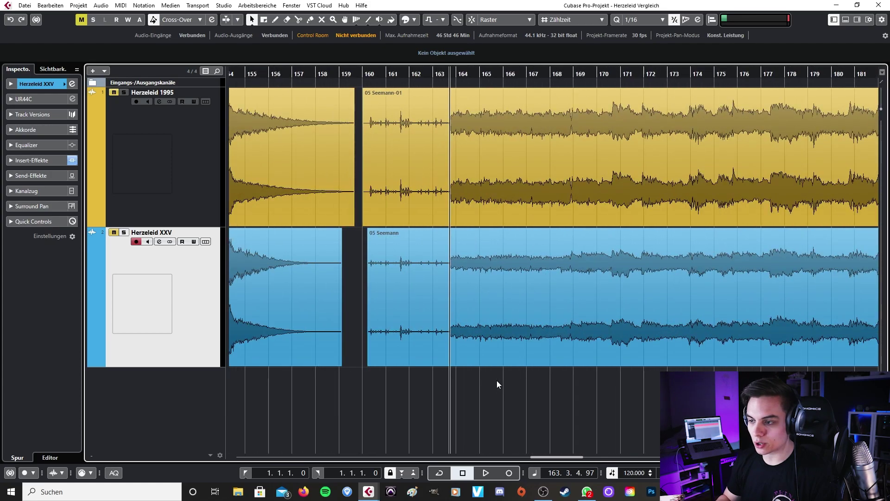
scroll(492, 396, up, 2)
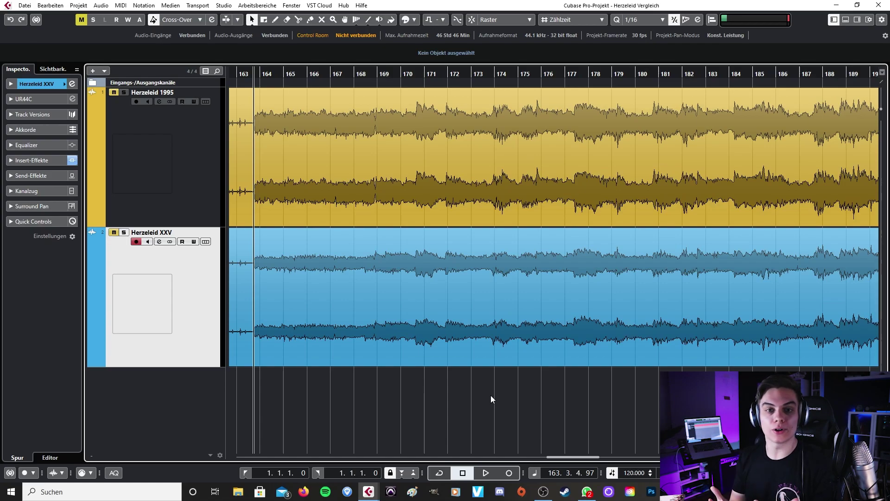
scroll(490, 395, down, 3)
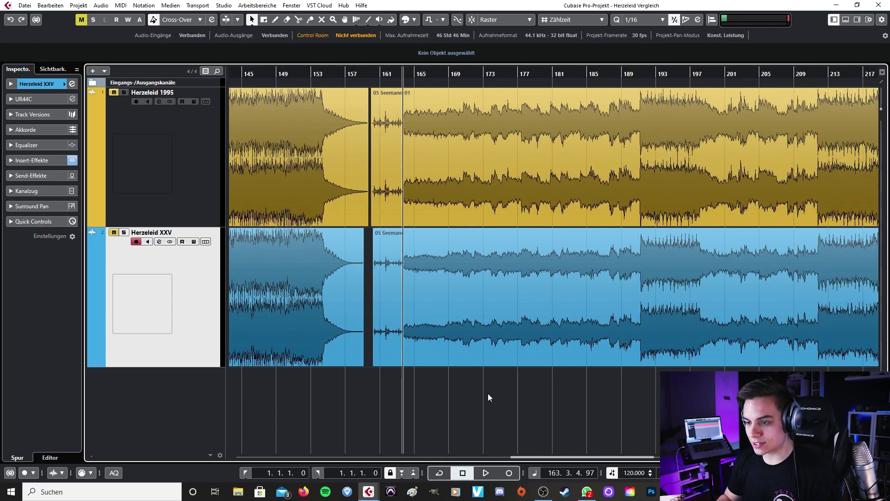
scroll(487, 393, down, 5)
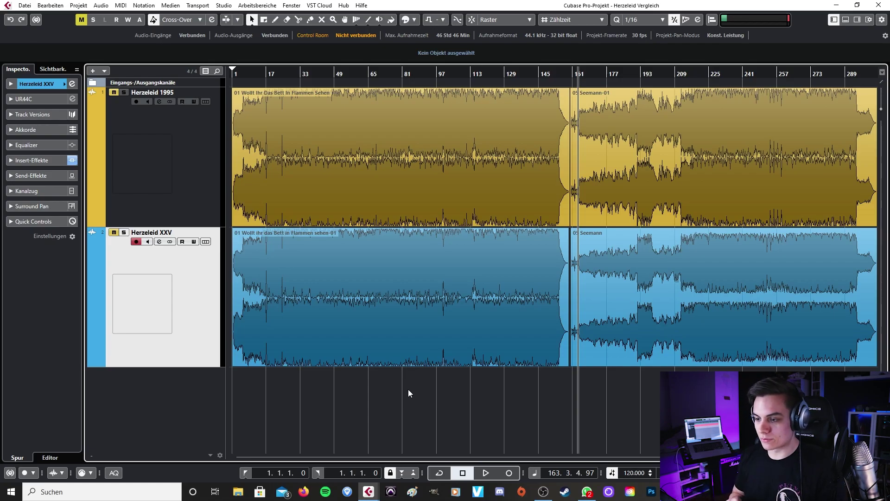
scroll(739, 417, up, 6)
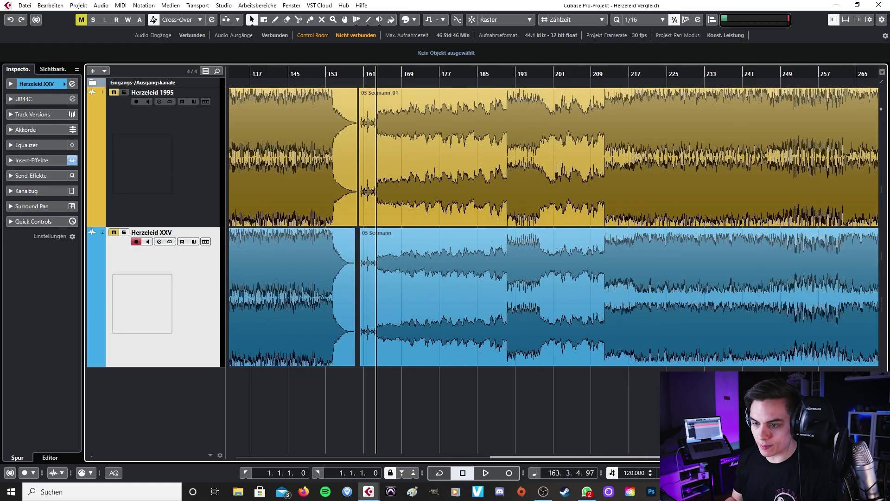
scroll(569, 338, down, 2)
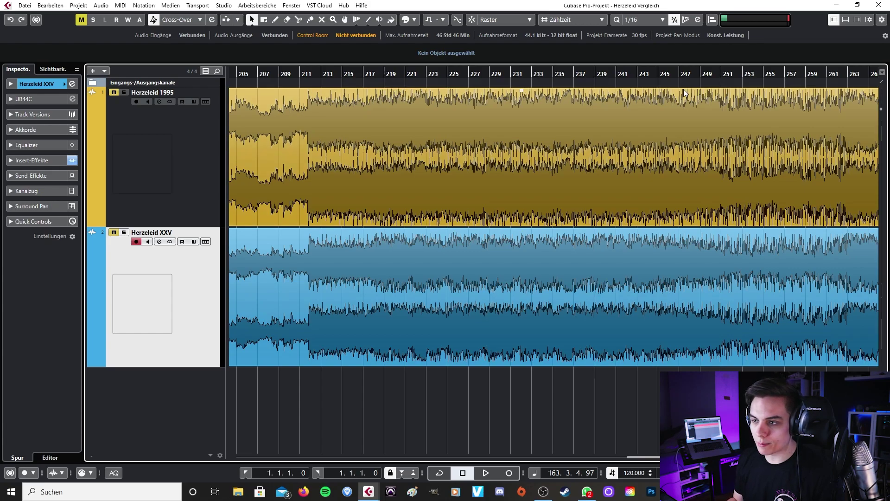
Inspect the drum peaks of Herzeleid 1995 shortly after 251.3 at sample level to check the shape of their tops.
scroll(729, 102, up, 15)
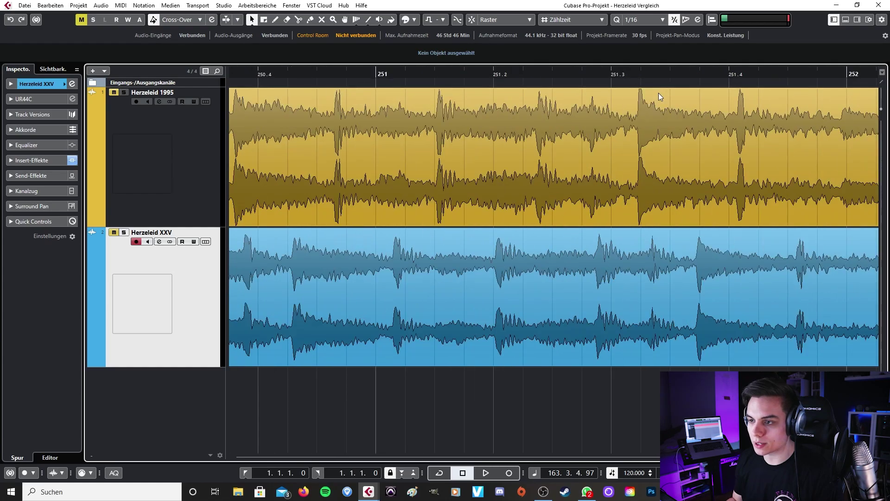
scroll(658, 92, up, 12)
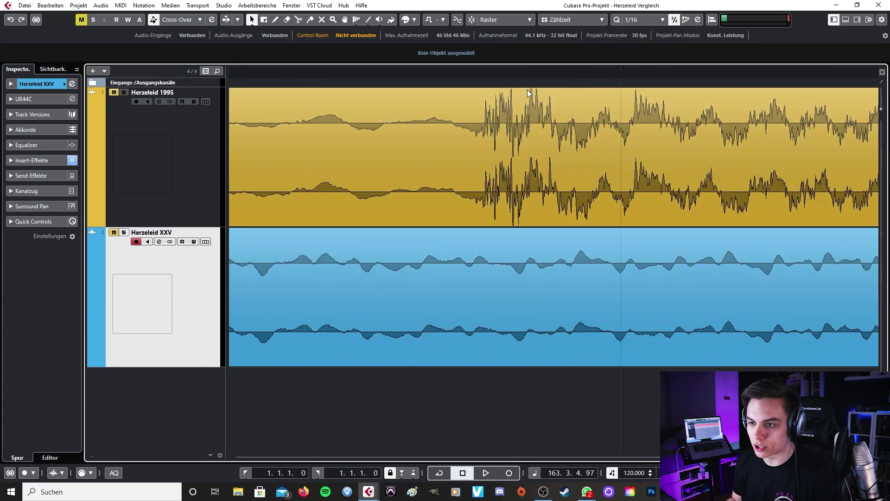
scroll(529, 89, up, 8)
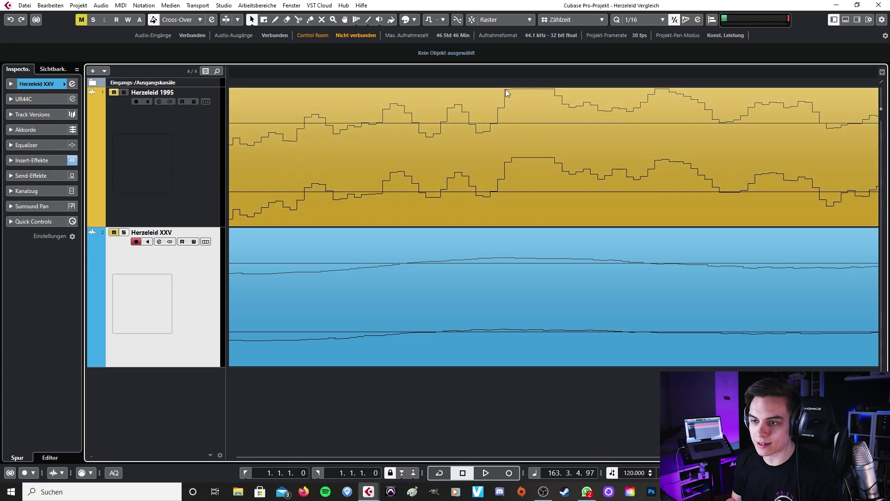
scroll(505, 89, down, 6)
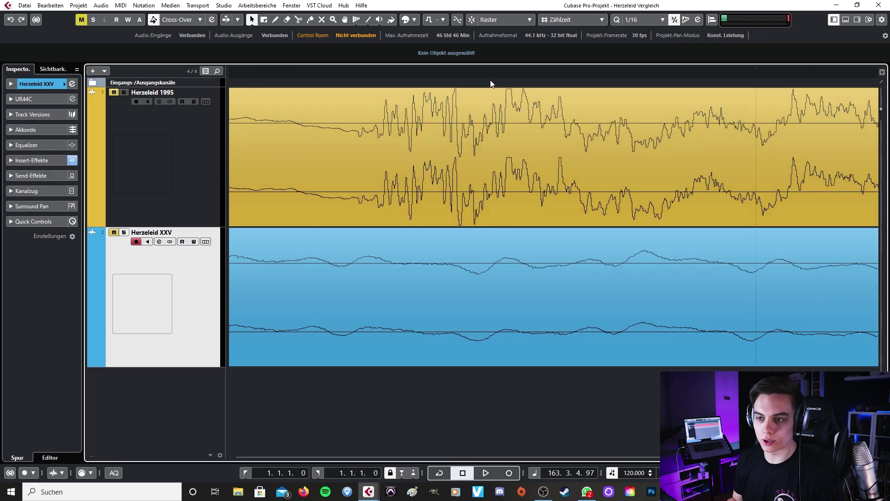
scroll(509, 93, up, 6)
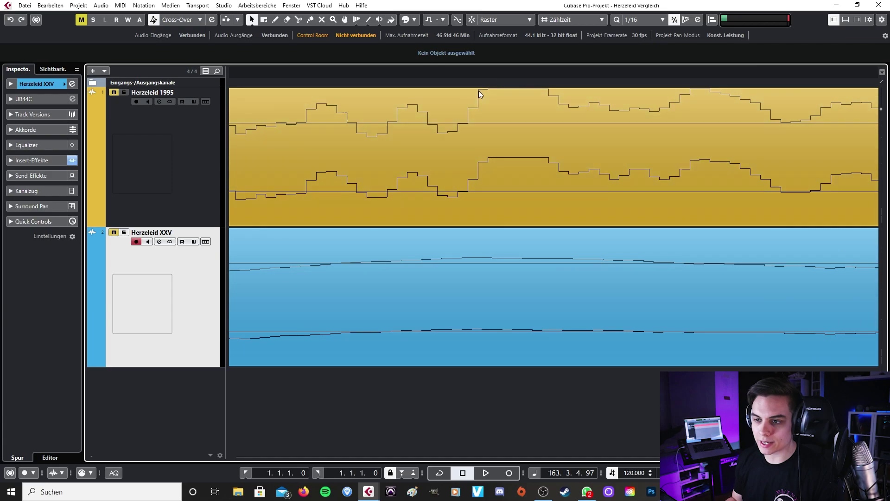
scroll(533, 88, down, 2)
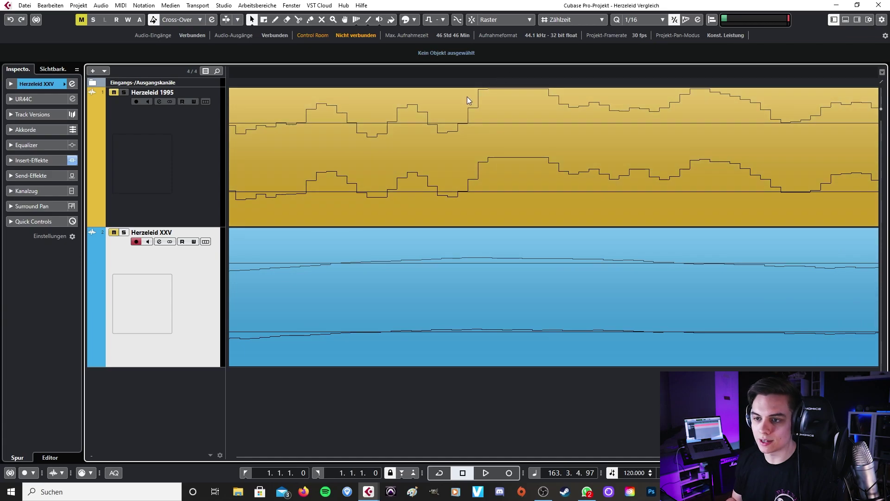
scroll(505, 97, down, 3)
scroll(482, 88, up, 2)
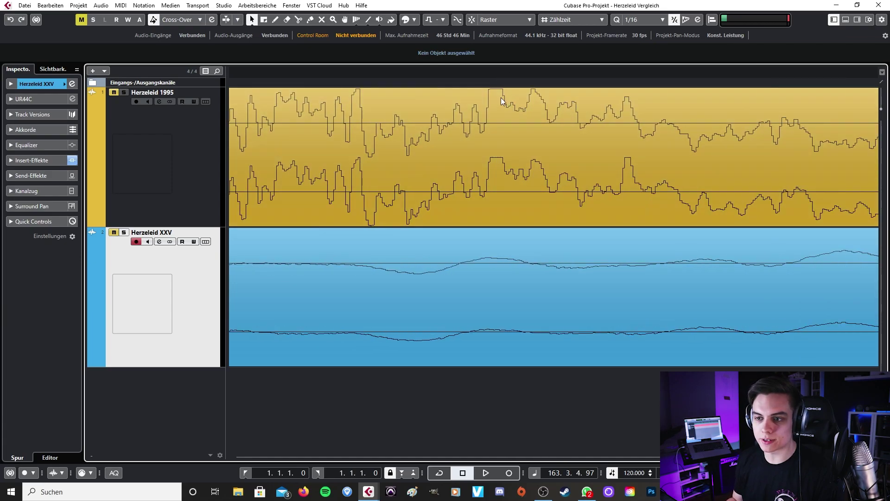
Inspect the Herzeleid XXV peaks shortly after 251.3 at sample level for comparison with the 1995 track.
scroll(496, 108, down, 2)
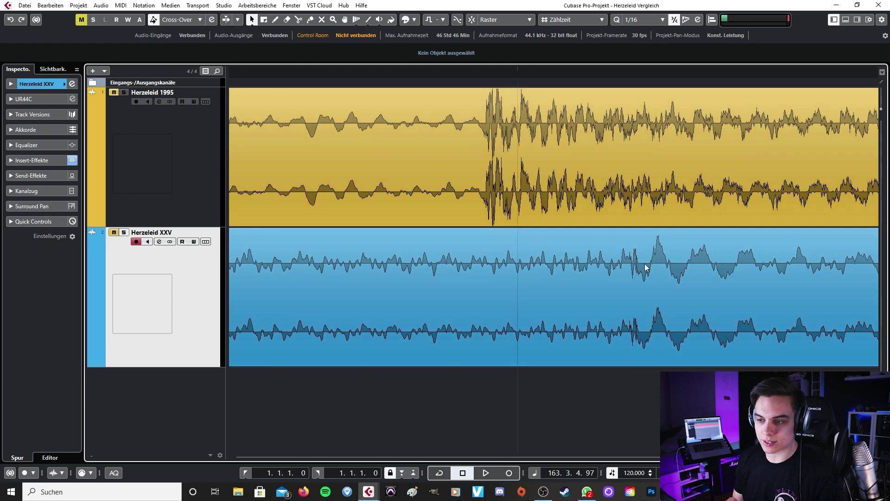
scroll(649, 259, up, 5)
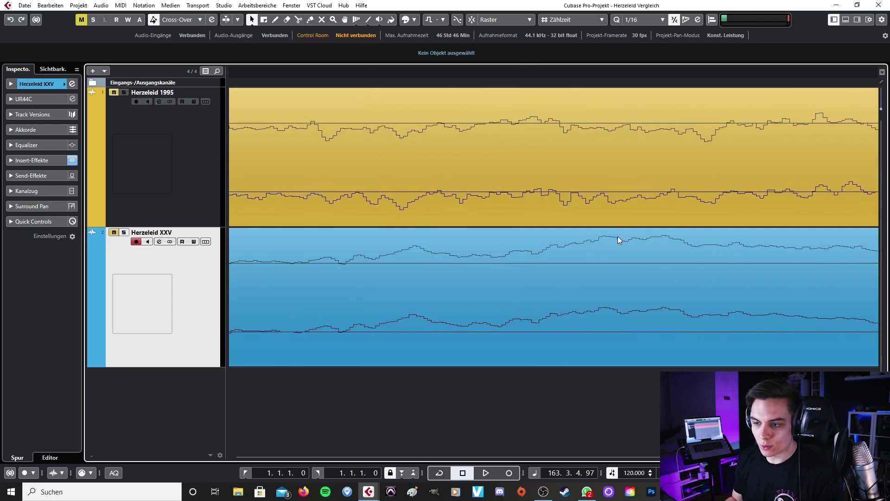
scroll(594, 242, down, 4)
scroll(603, 248, down, 3)
scroll(613, 246, up, 5)
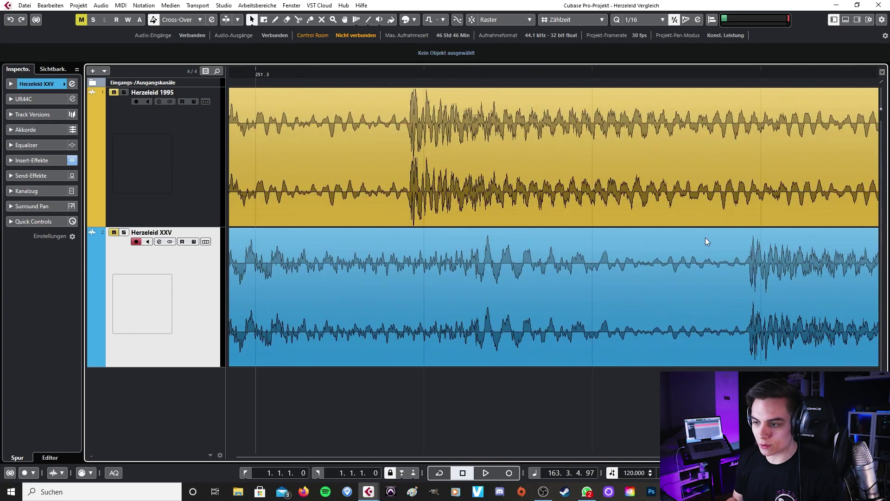
Examine the next Herzeleid XXV drum hit between 251.3 and 251.4 up close and compare it with the neighbouring hits on both tracks.
scroll(723, 239, up, 4)
scroll(556, 236, up, 1)
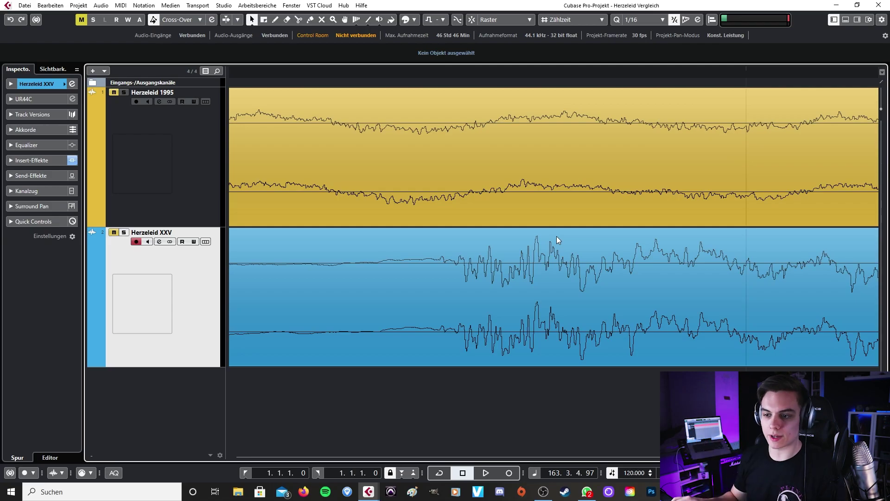
scroll(556, 238, down, 3)
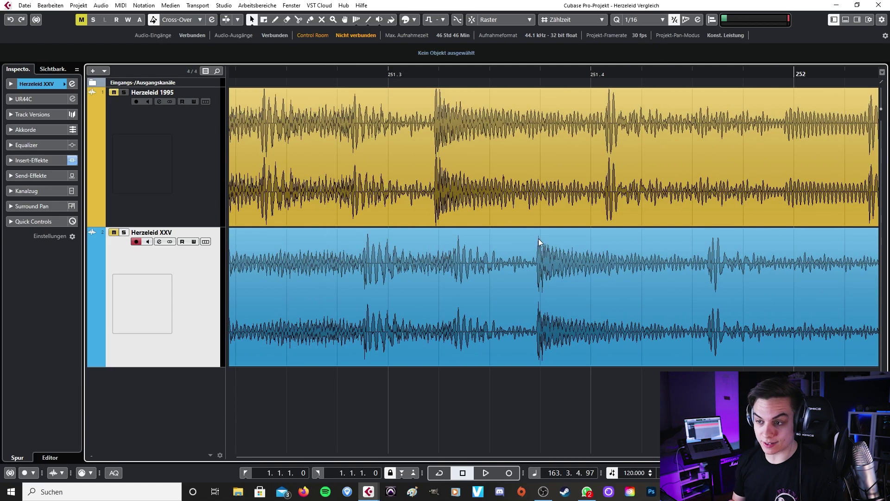
scroll(538, 238, up, 2)
scroll(522, 213, down, 5)
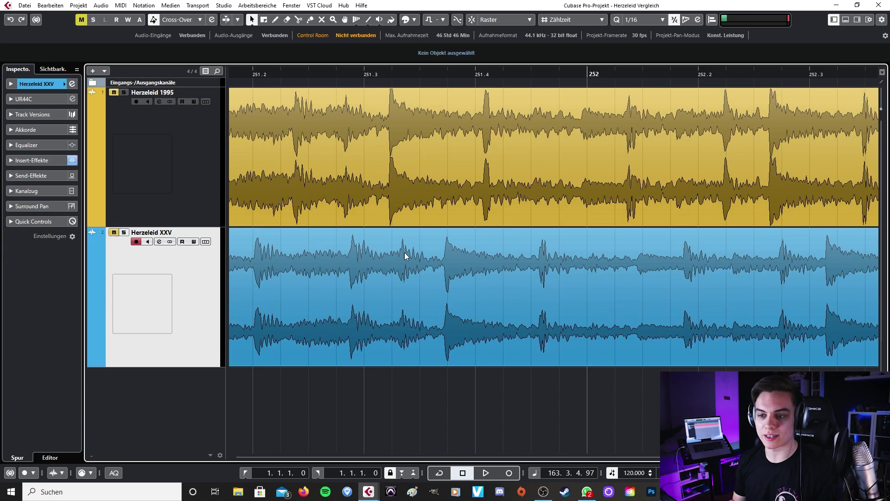
Compare the Seemann peaks of both tracks from about bar 209 to bar 241, and display the entire project with both songs.
scroll(405, 255, down, 10)
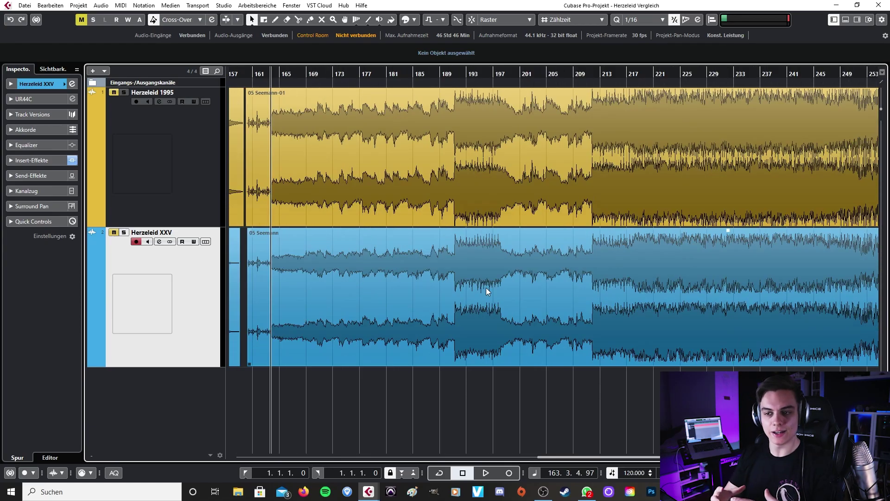
scroll(602, 274, up, 8)
scroll(528, 243, up, 6)
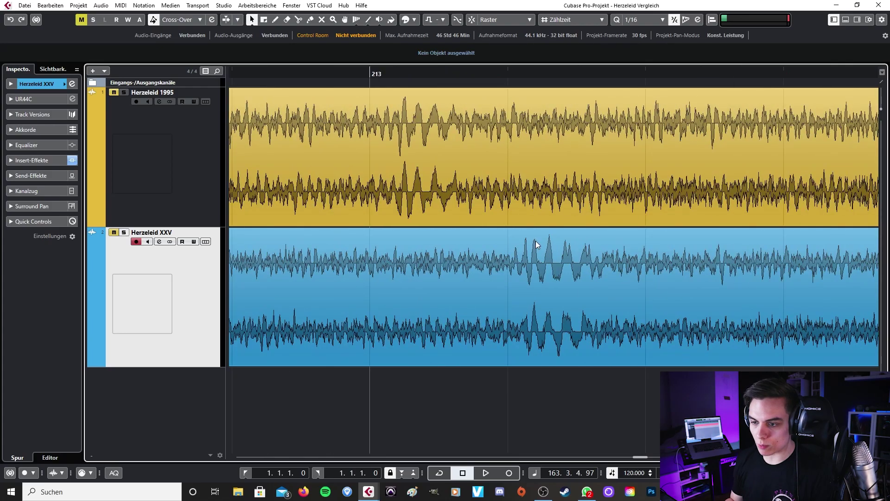
scroll(543, 253, down, 5)
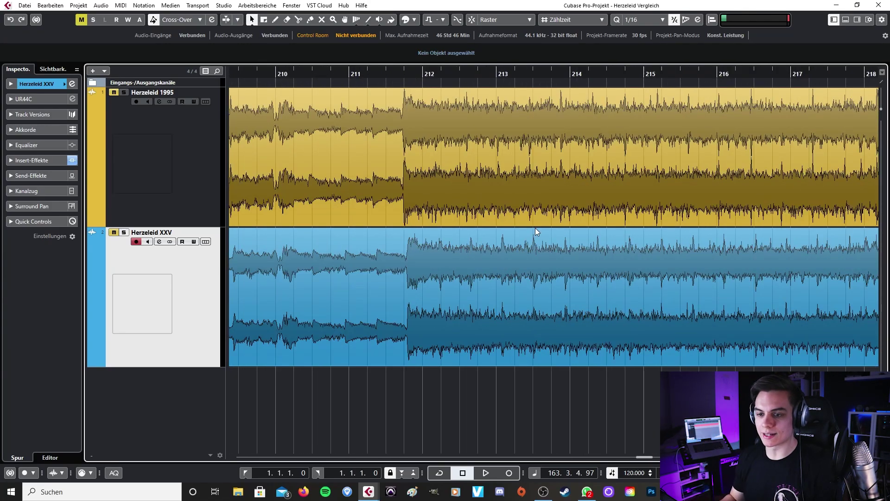
scroll(526, 242, up, 2)
scroll(645, 265, down, 4)
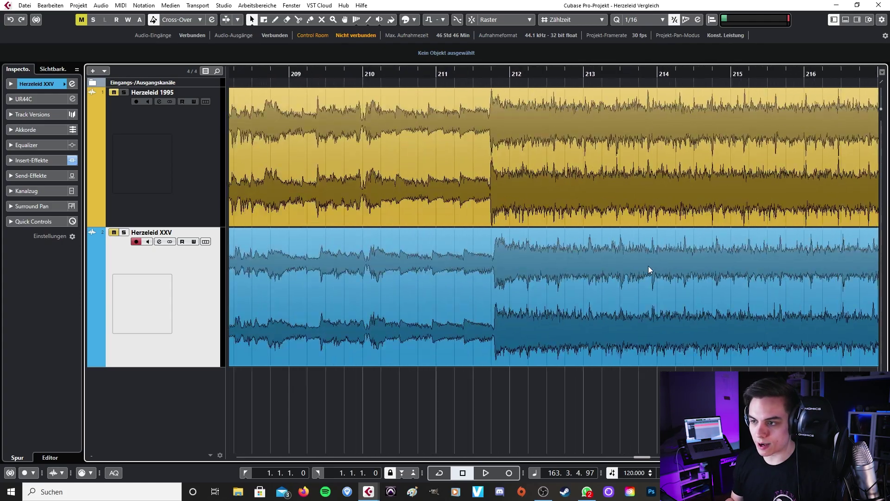
scroll(642, 265, up, 3)
scroll(586, 235, right, 5)
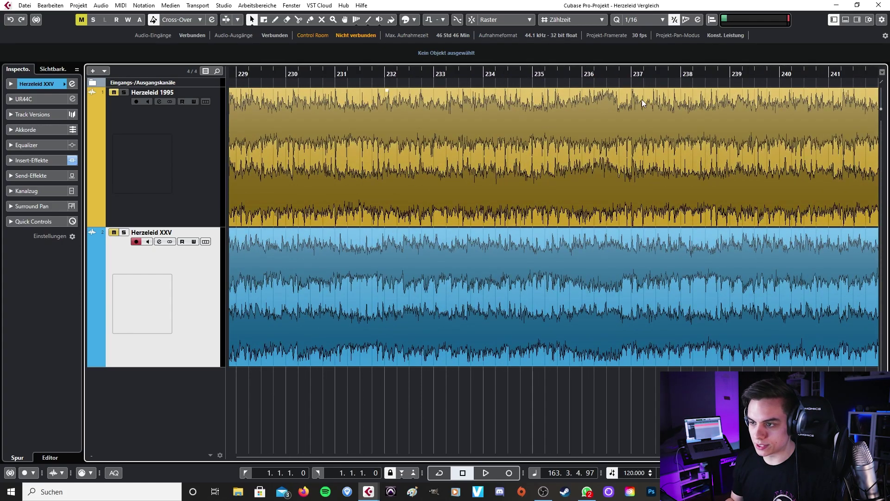
scroll(491, 212, down, 6)
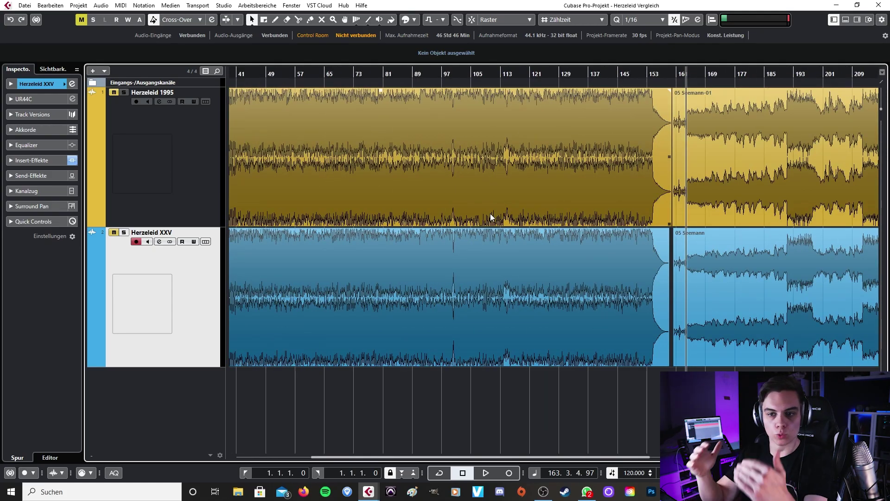
key(shift+f)
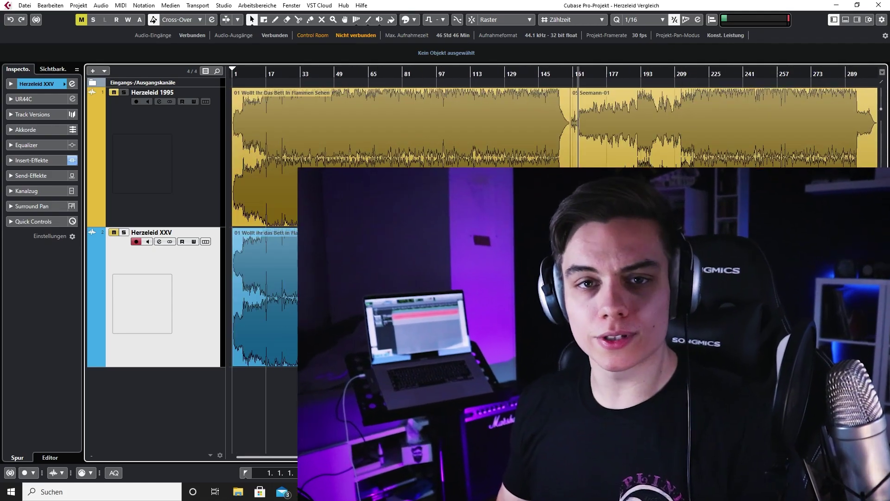